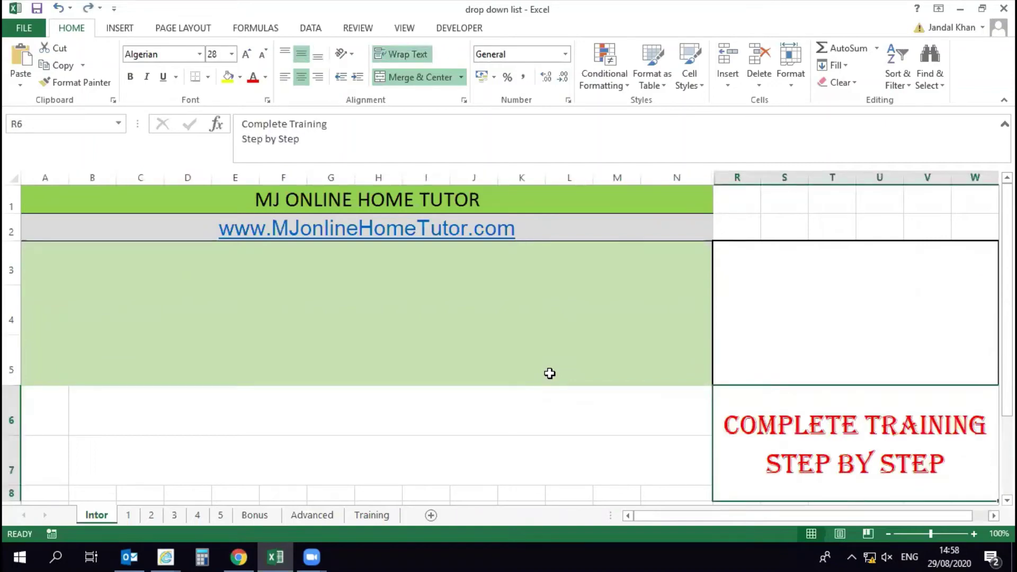
On the Bonus sheet, review E6's category list and the Destination and Buildings source columns.
key(ctrl+z)
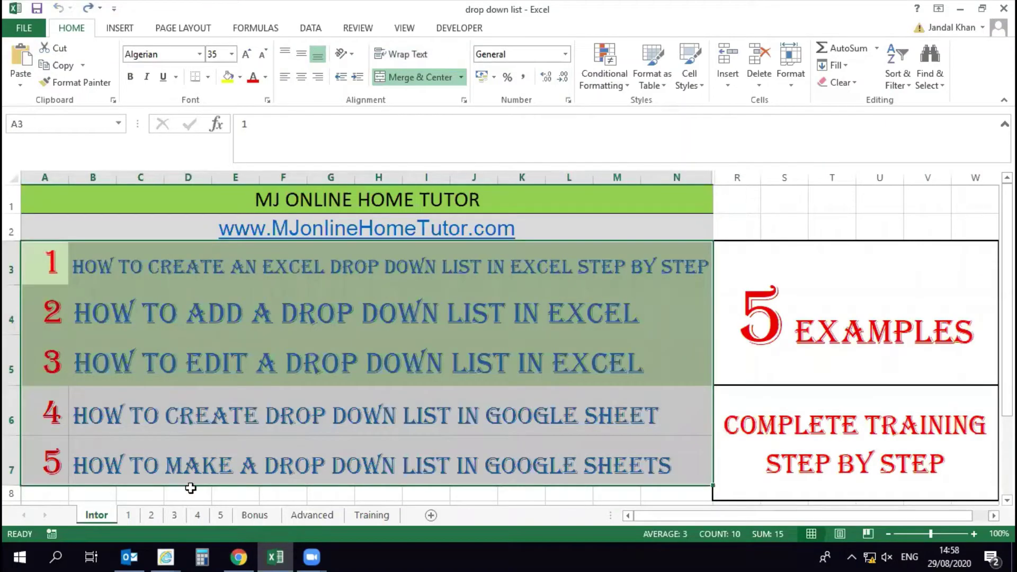
click(259, 515)
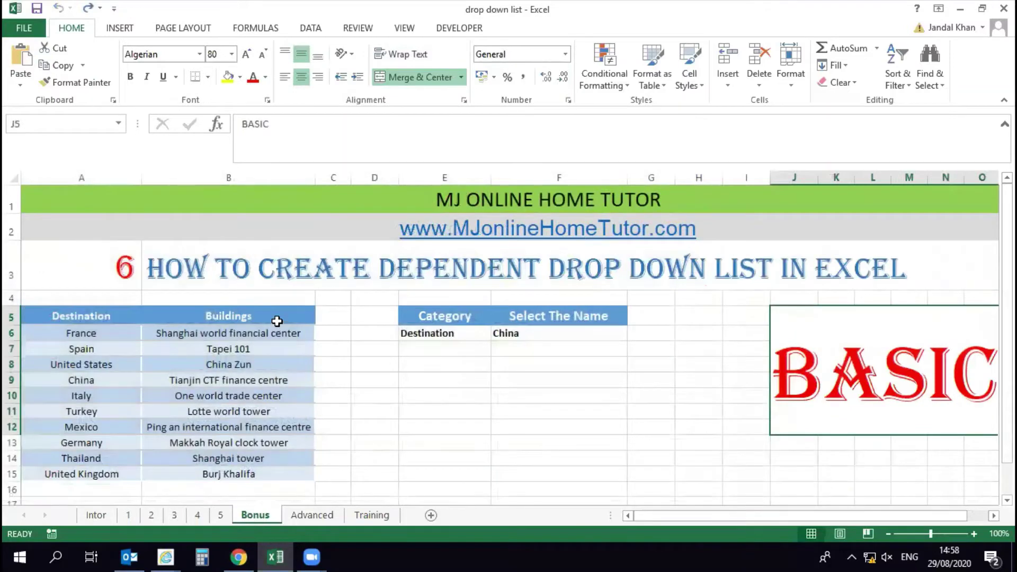
click(460, 333)
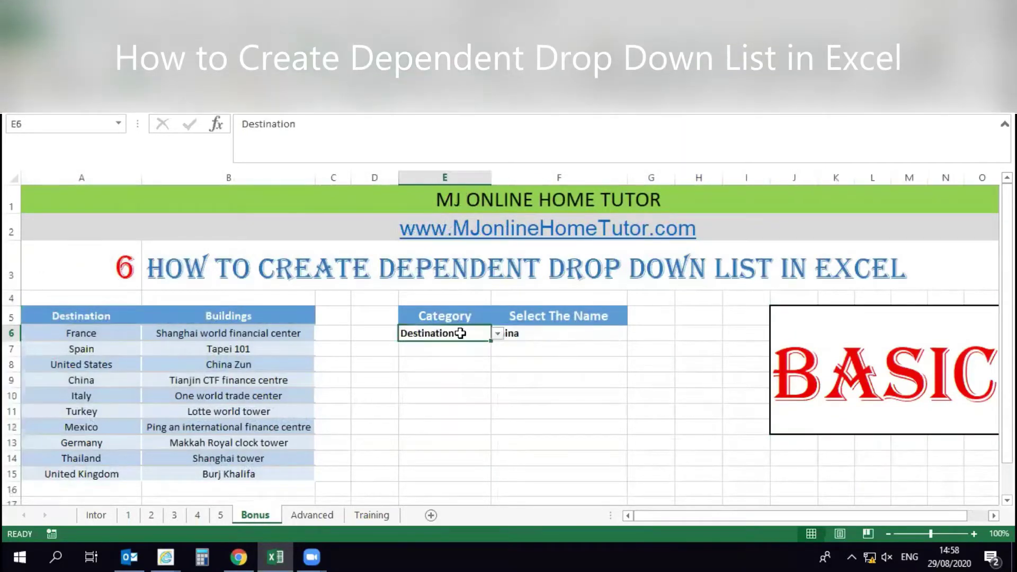
click(497, 334)
key(Escape)
drag(101, 313, 102, 474)
drag(233, 317, 239, 476)
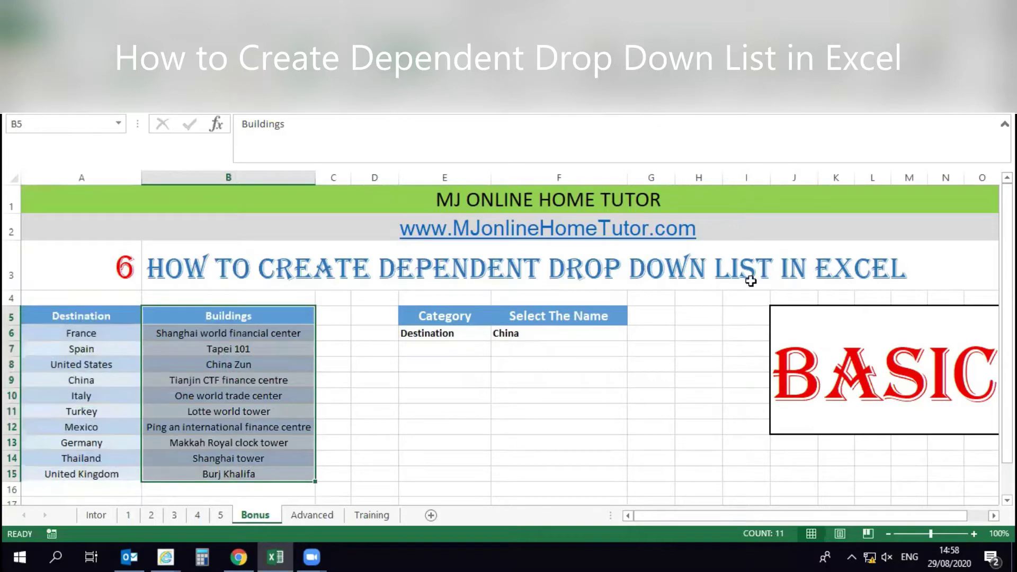
Set E6 to Buildings and check that F6 now lists building names.
click(448, 333)
click(498, 333)
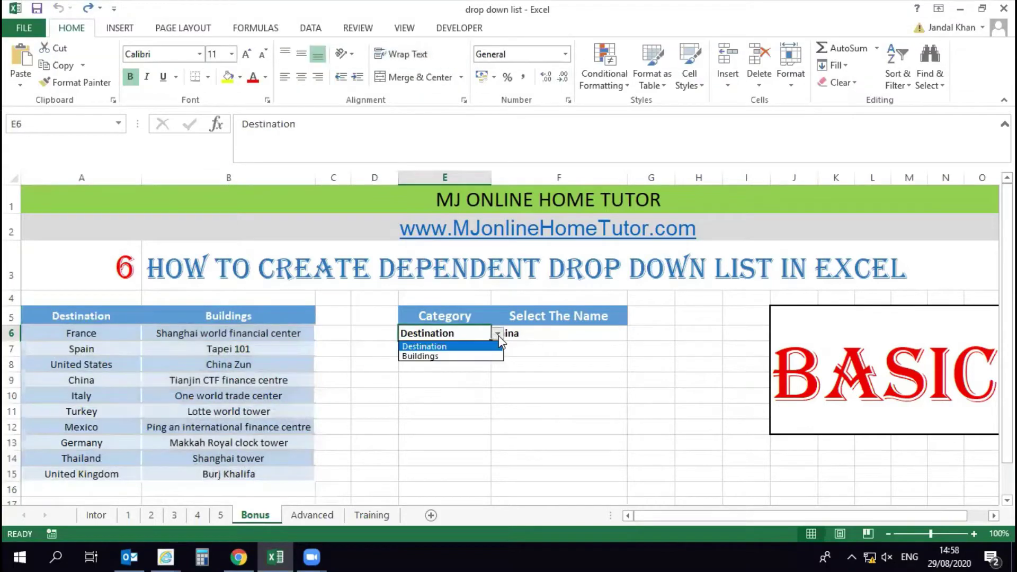
click(479, 356)
click(550, 334)
click(635, 333)
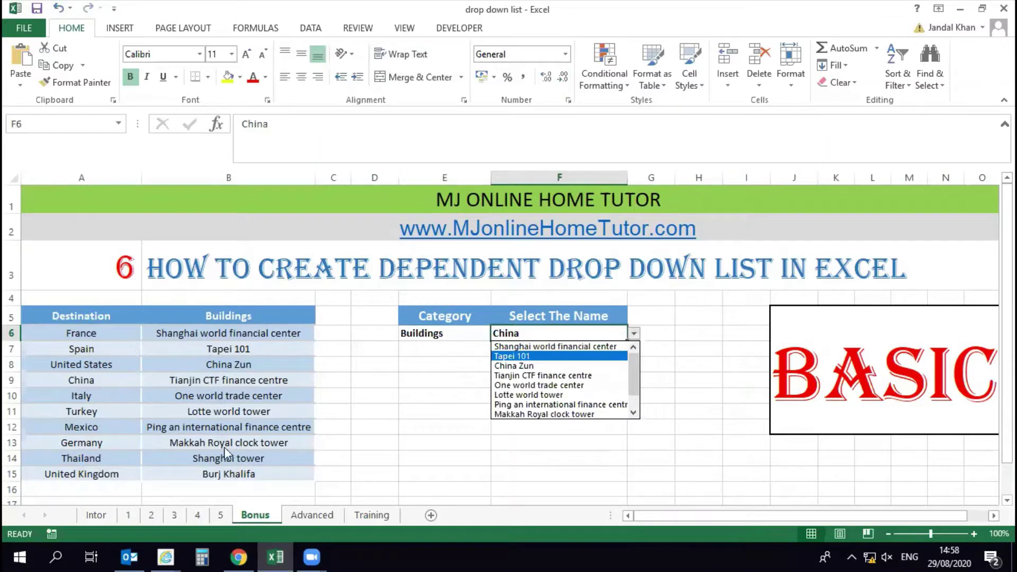
click(473, 333)
Return E6 to Destination, check F6's destination list, then switch to the Advanced sheet.
click(472, 333)
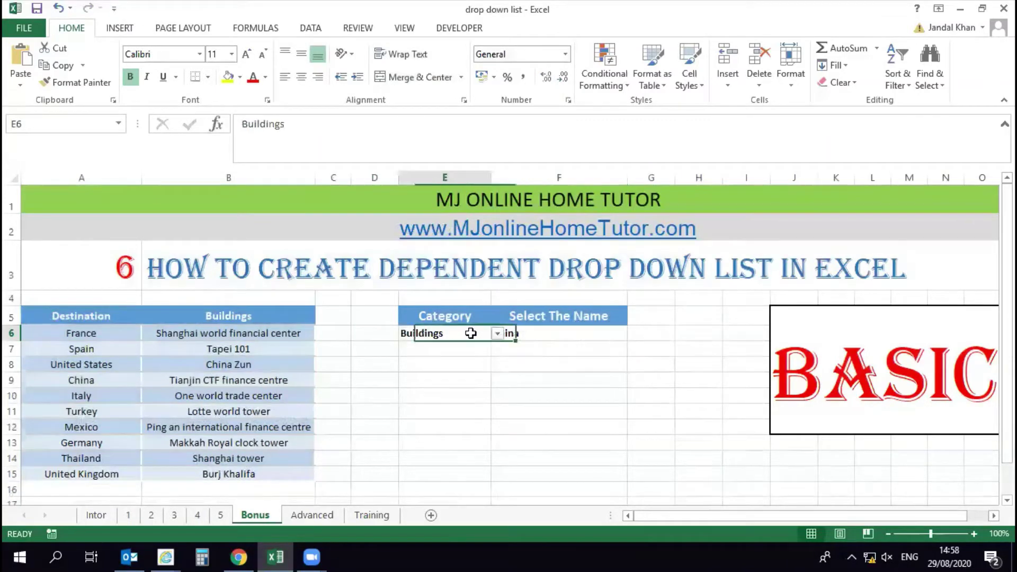
click(497, 335)
click(431, 344)
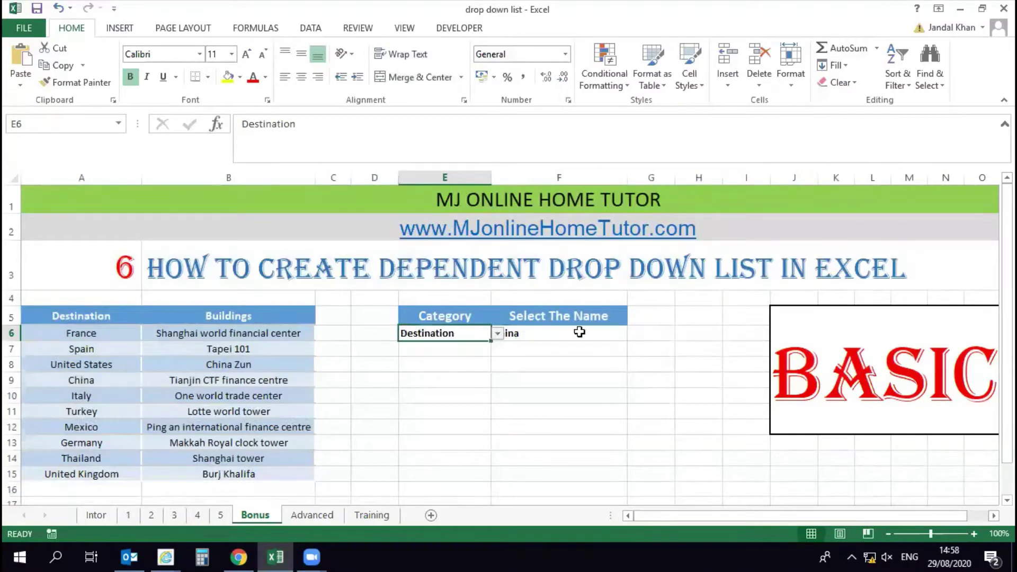
click(582, 333)
click(634, 334)
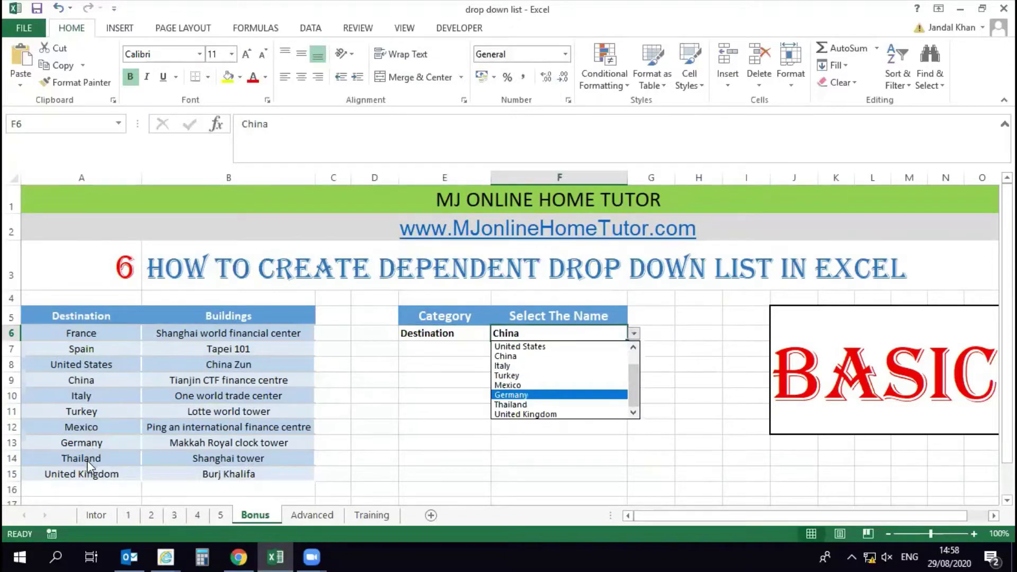
click(430, 445)
click(315, 515)
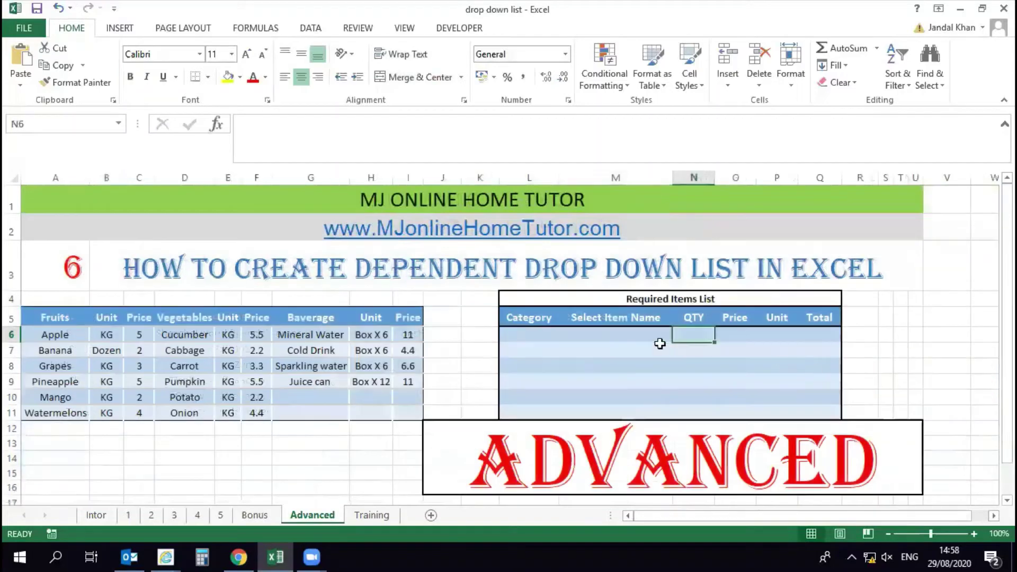
Review the Fruits, Vegetables and Baverage source columns for the Required Items List.
click(551, 341)
drag(61, 314, 69, 412)
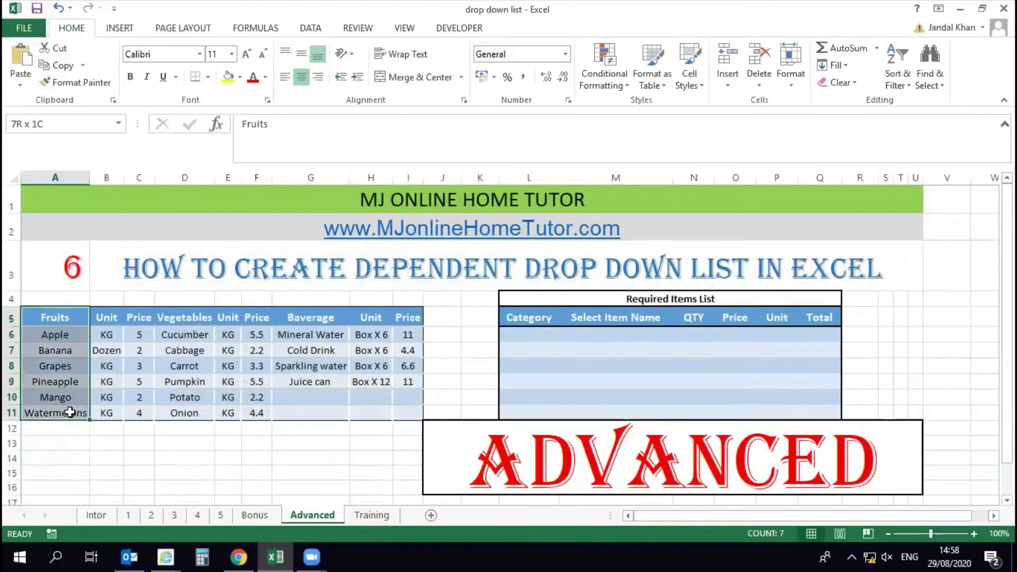
drag(184, 317, 184, 413)
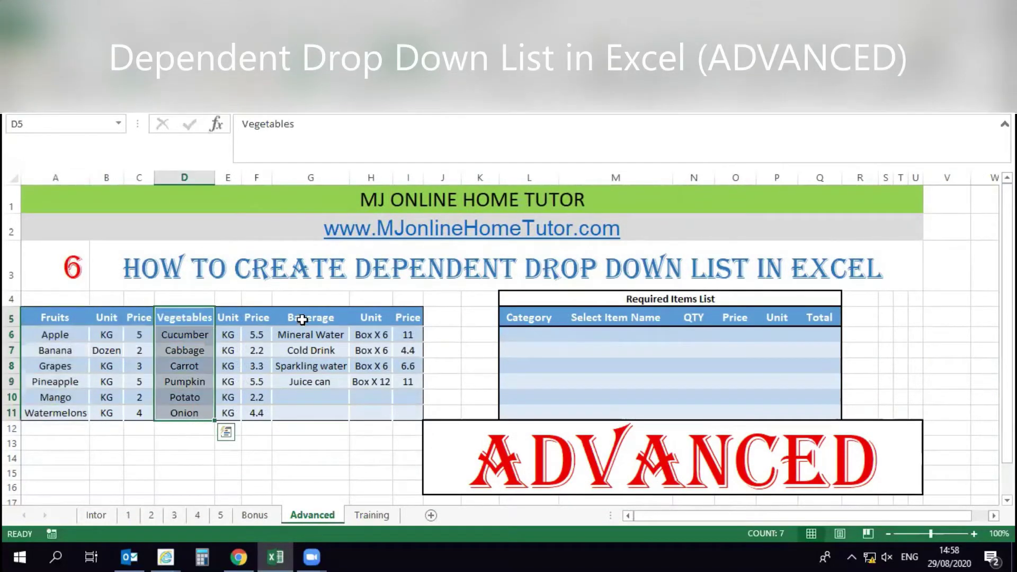
drag(297, 318, 310, 414)
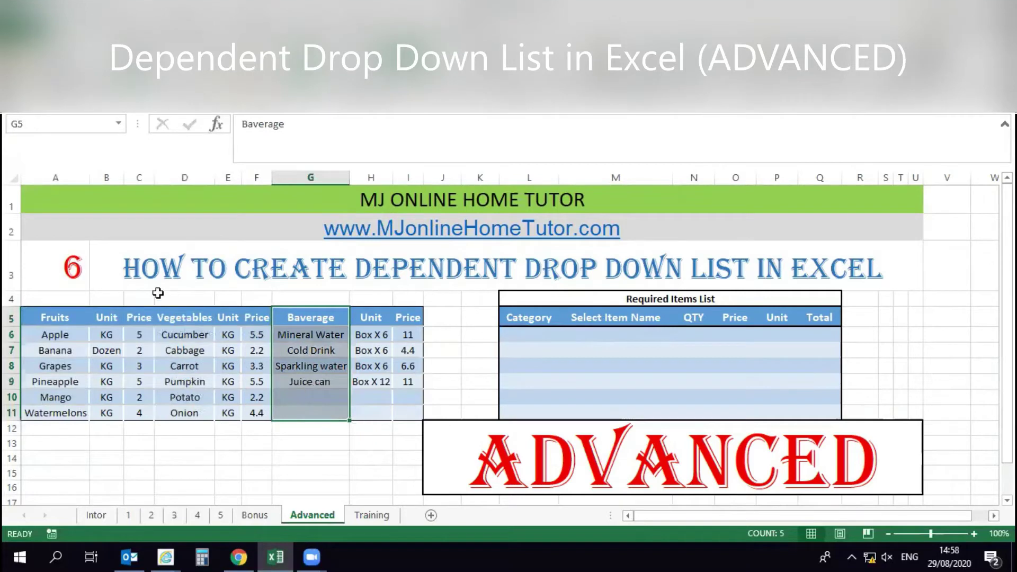
Fill row 6 with category Baverage, item Sparkling water and quantity 2.
click(550, 334)
click(566, 338)
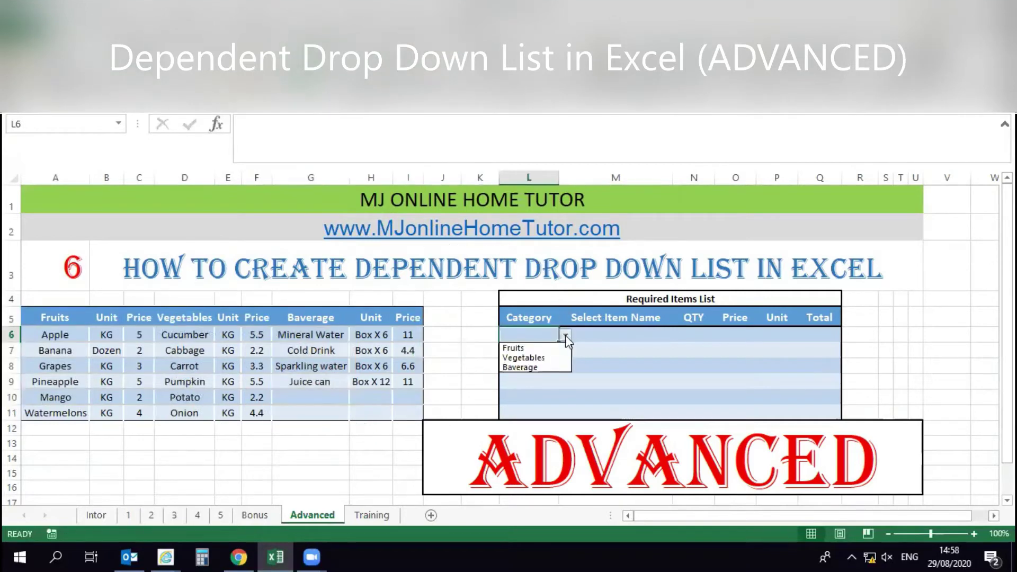
click(552, 365)
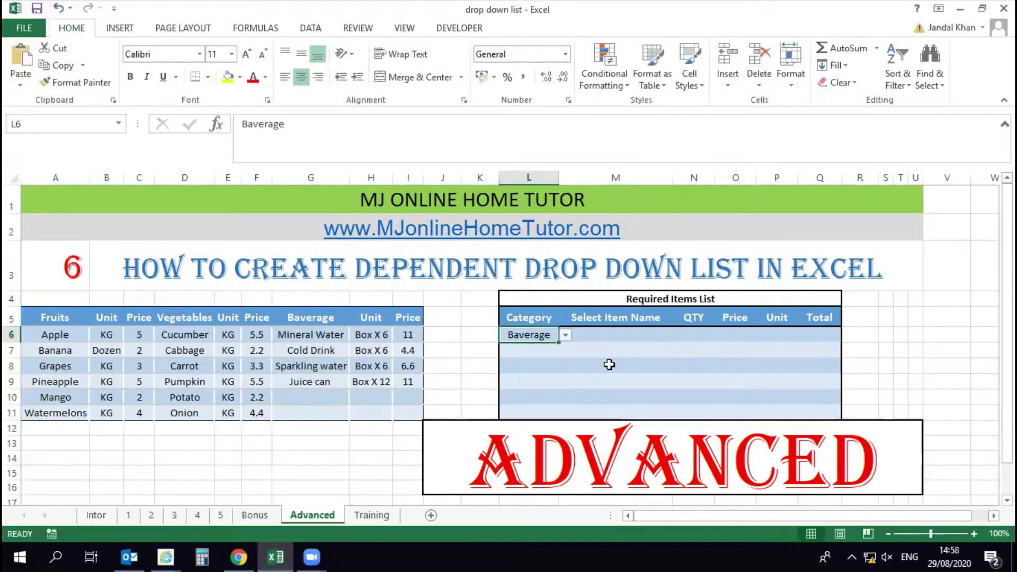
click(590, 335)
click(679, 335)
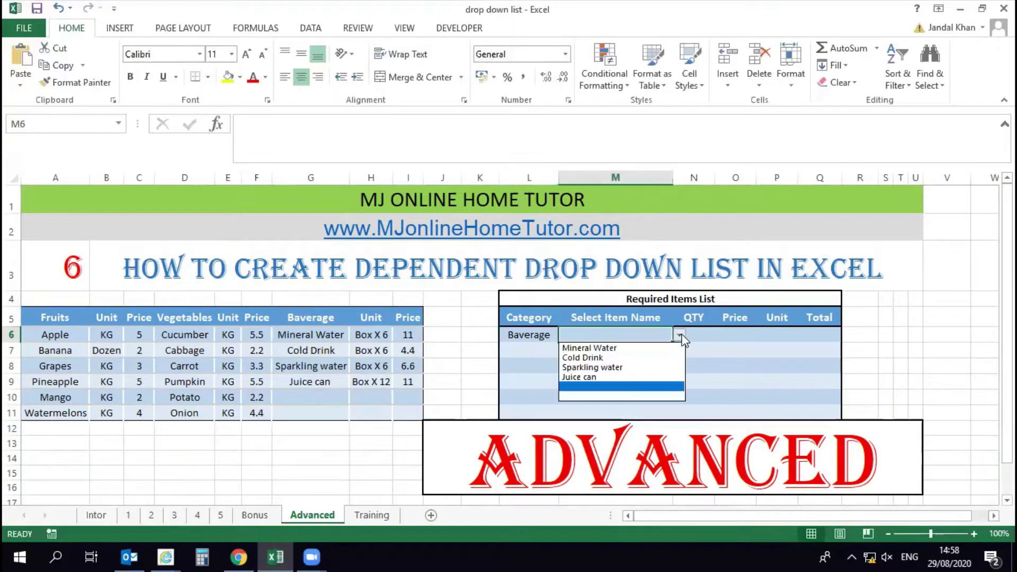
click(635, 368)
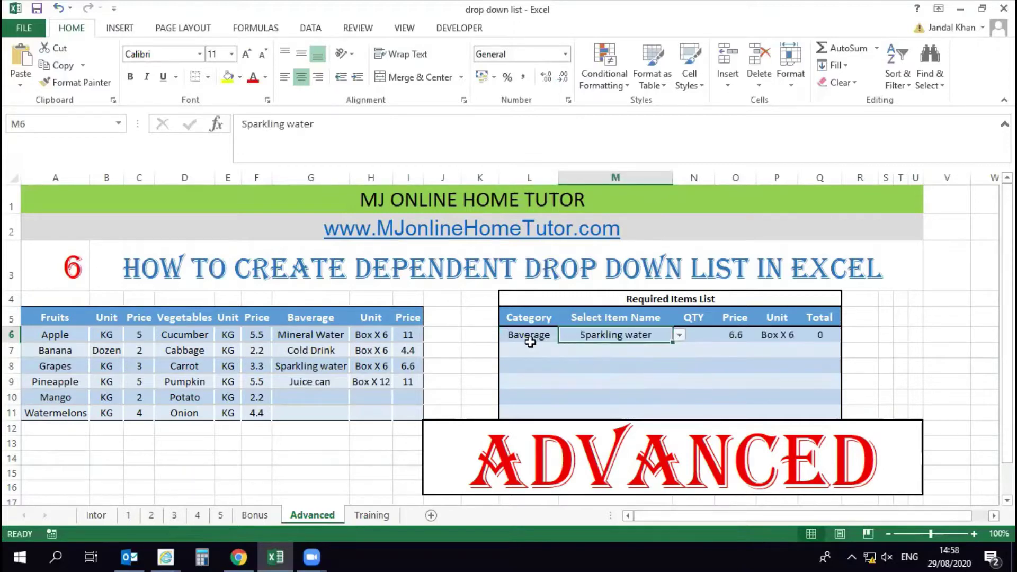
click(529, 345)
click(688, 335)
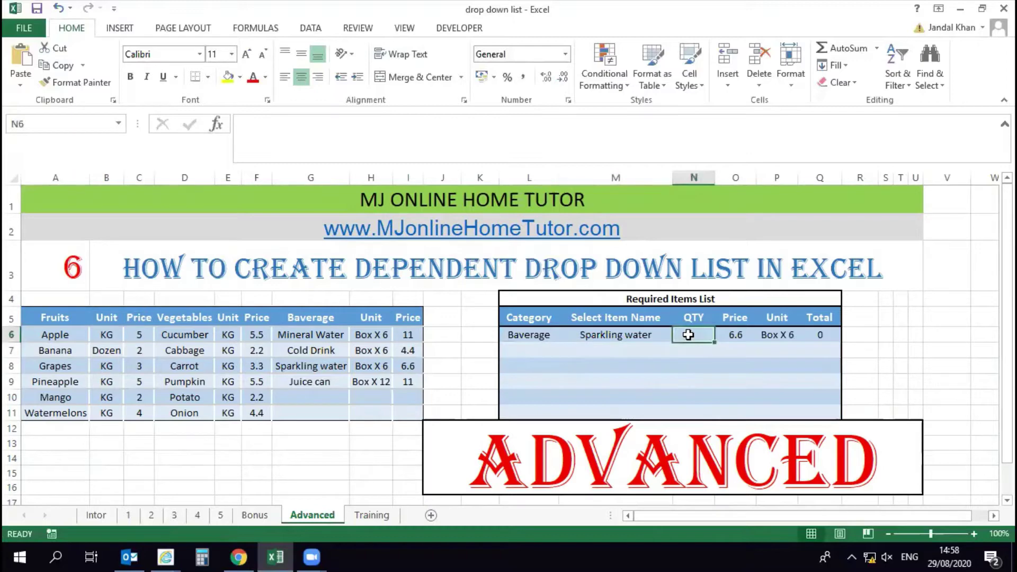
text(2)
key(Return)
Fill row 7 with category Fruits, item Grapes and quantity 1.
click(552, 350)
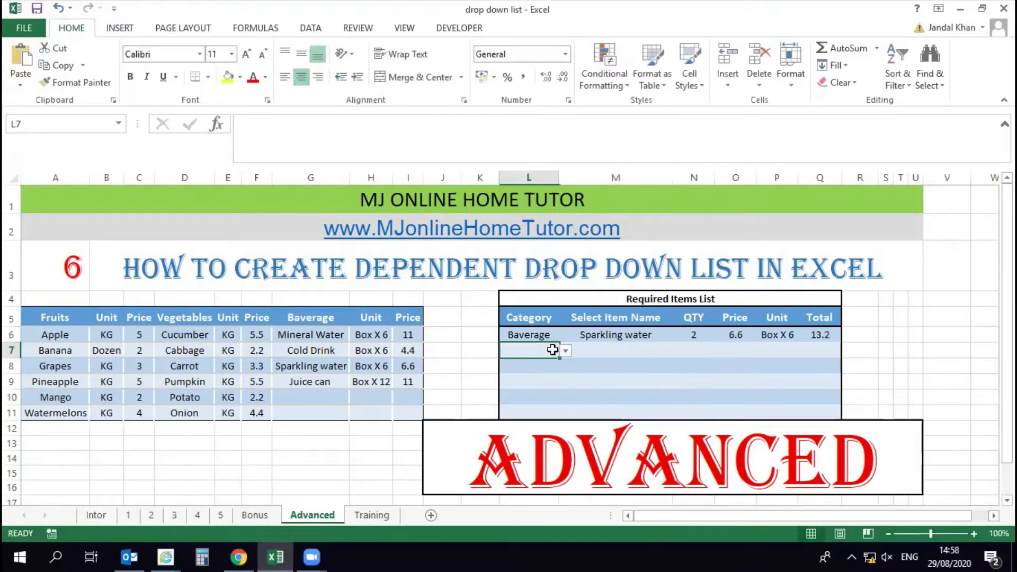
click(563, 345)
click(542, 349)
click(565, 350)
click(537, 365)
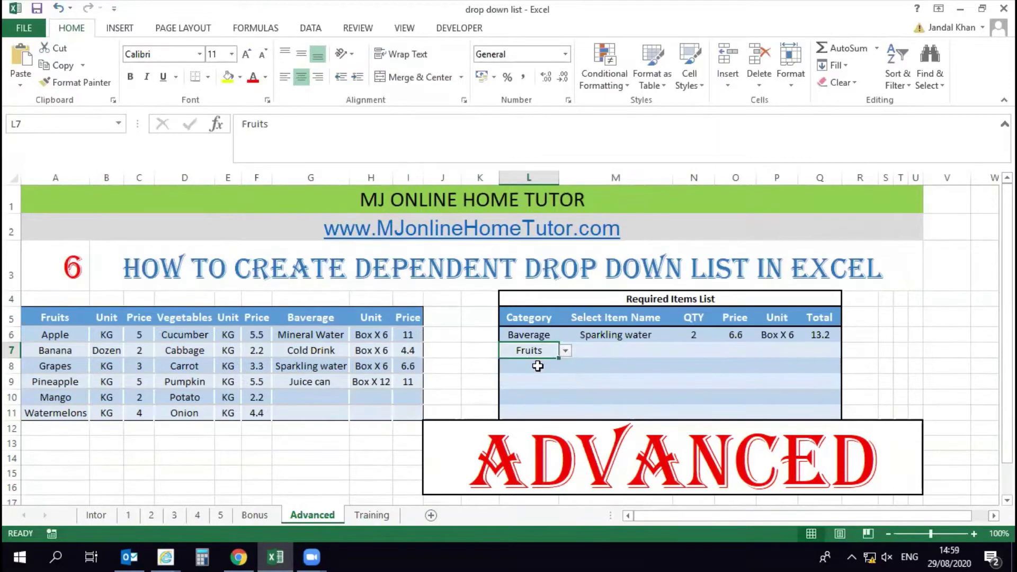
click(600, 354)
click(679, 351)
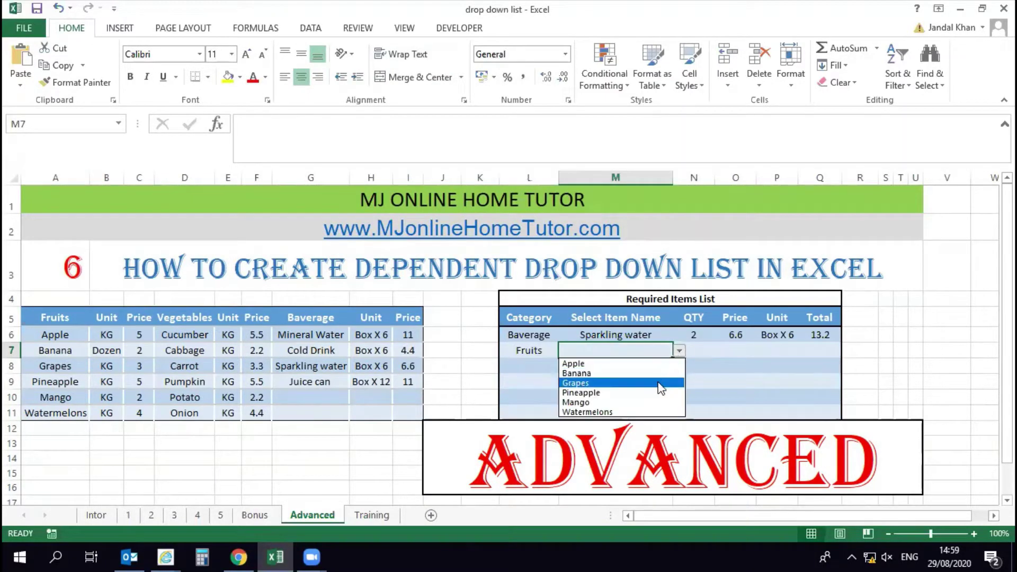
click(662, 384)
click(707, 349)
text(1)
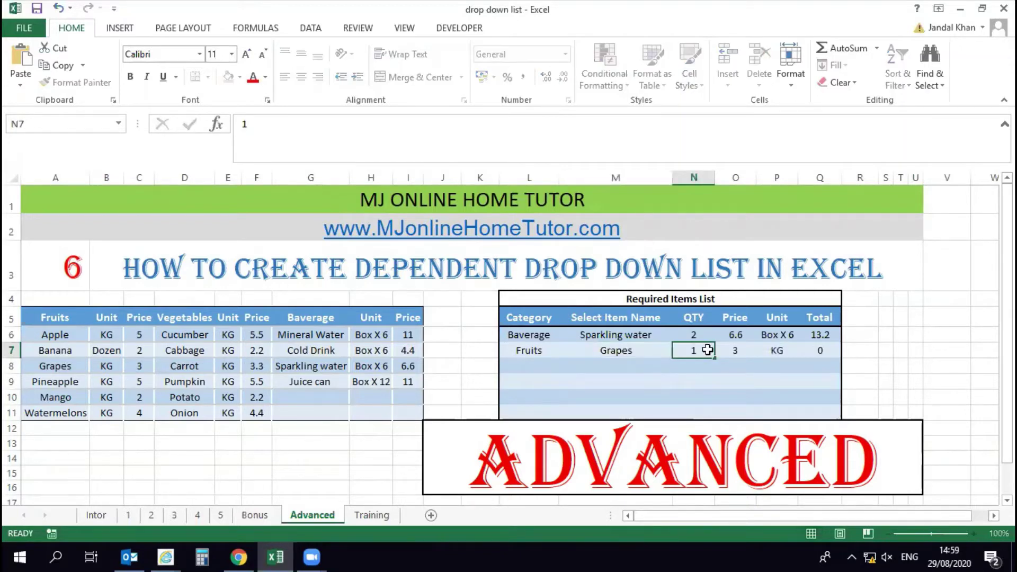
key(Return)
Fill row 8 with category Vegetables, item Pumpkin and quantity 3.
click(531, 370)
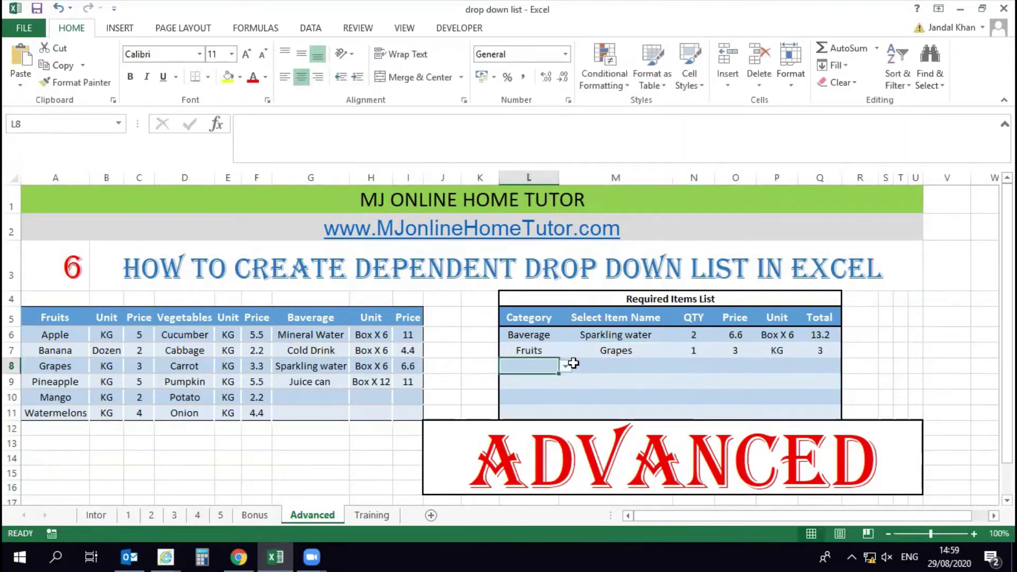
click(566, 364)
click(527, 389)
drag(193, 335, 195, 414)
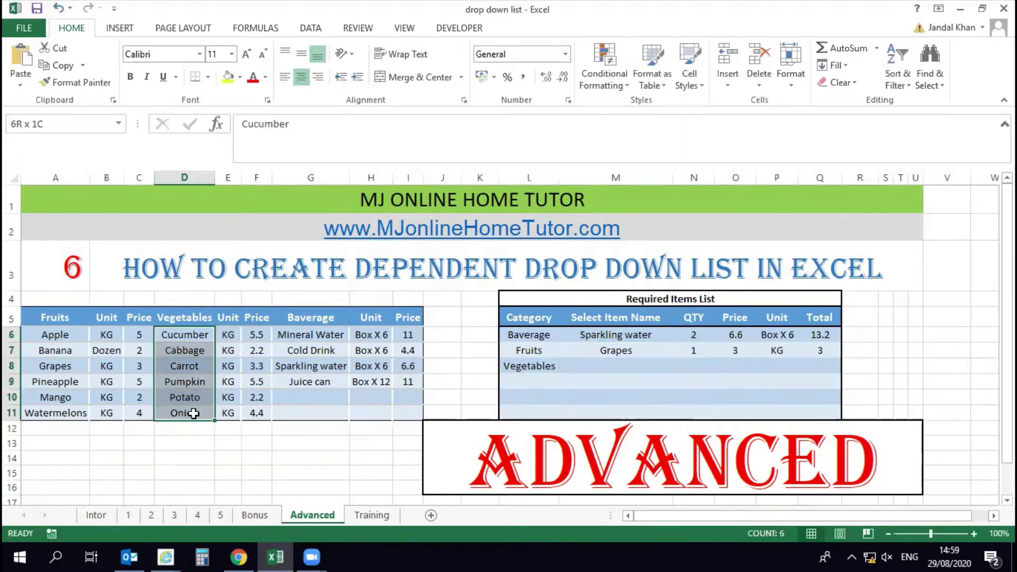
click(625, 366)
click(678, 366)
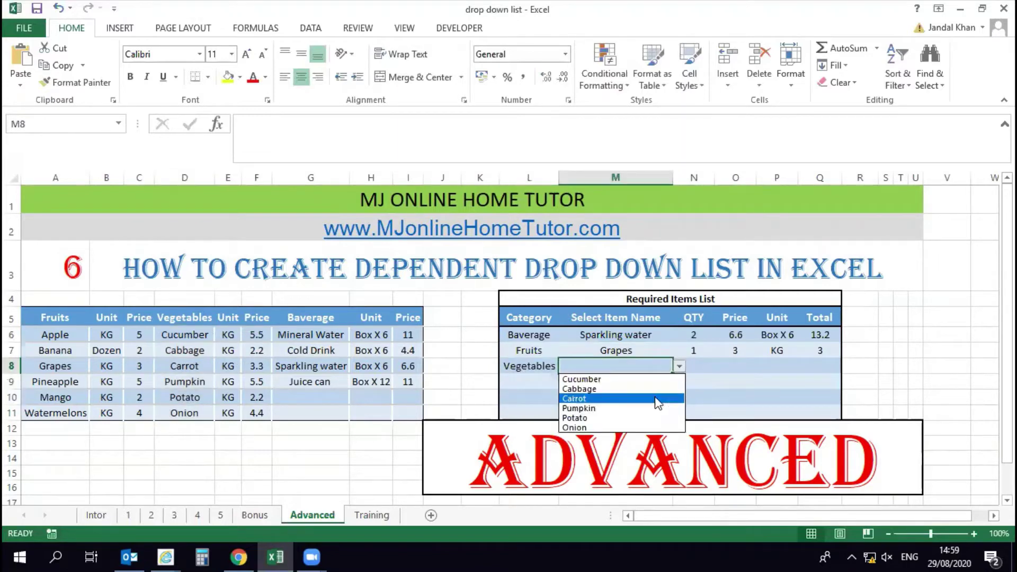
click(651, 409)
click(696, 363)
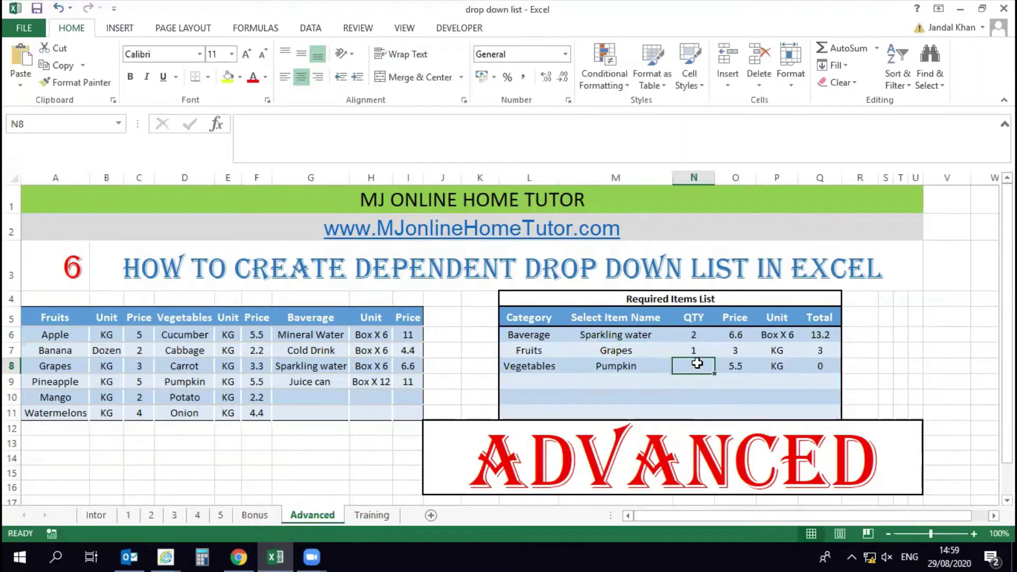
text(3)
key(Return)
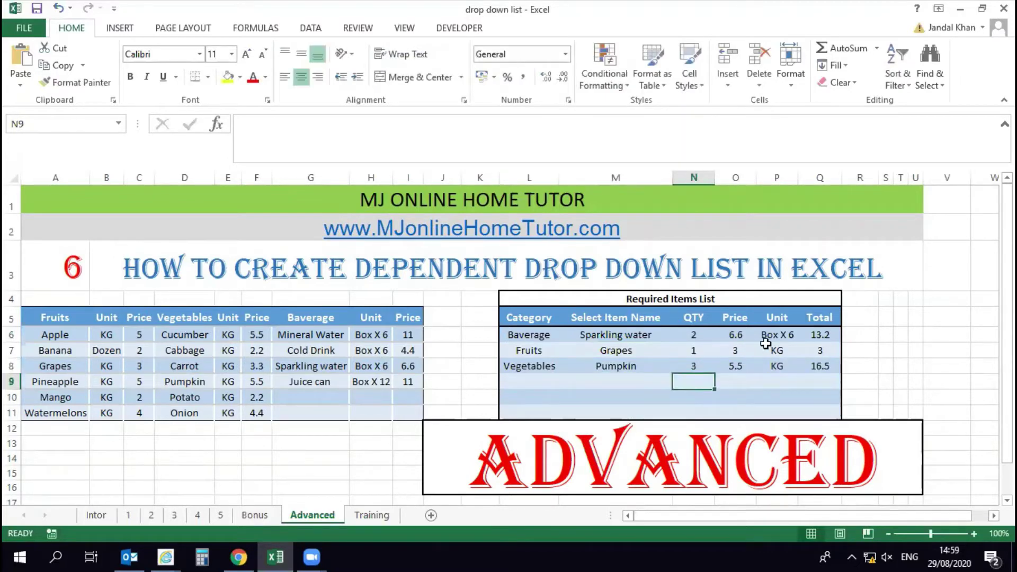
Inspect the Price, Unit and Total formulas, then return to the Bonus sheet.
click(736, 336)
click(777, 336)
click(821, 351)
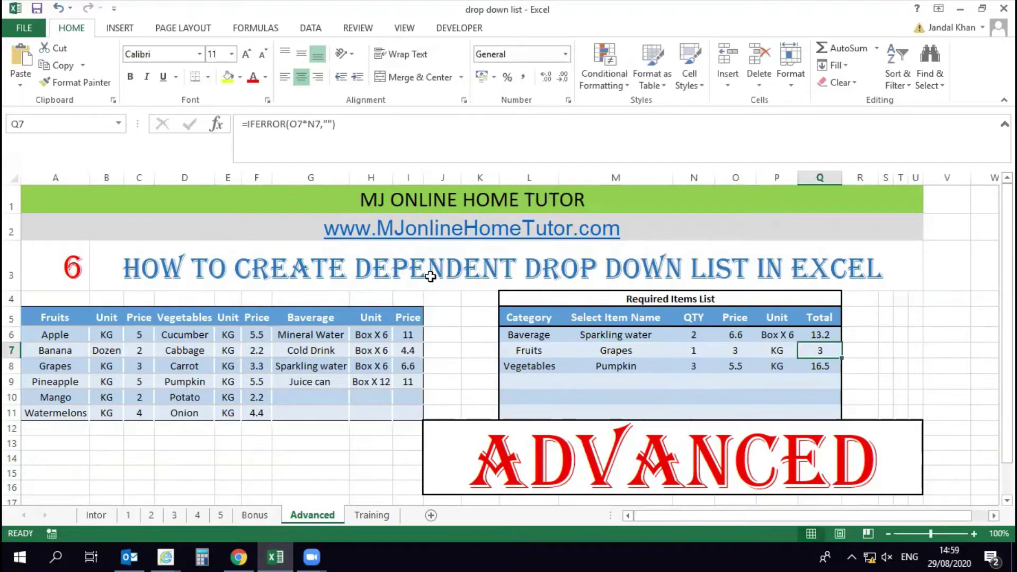
click(255, 515)
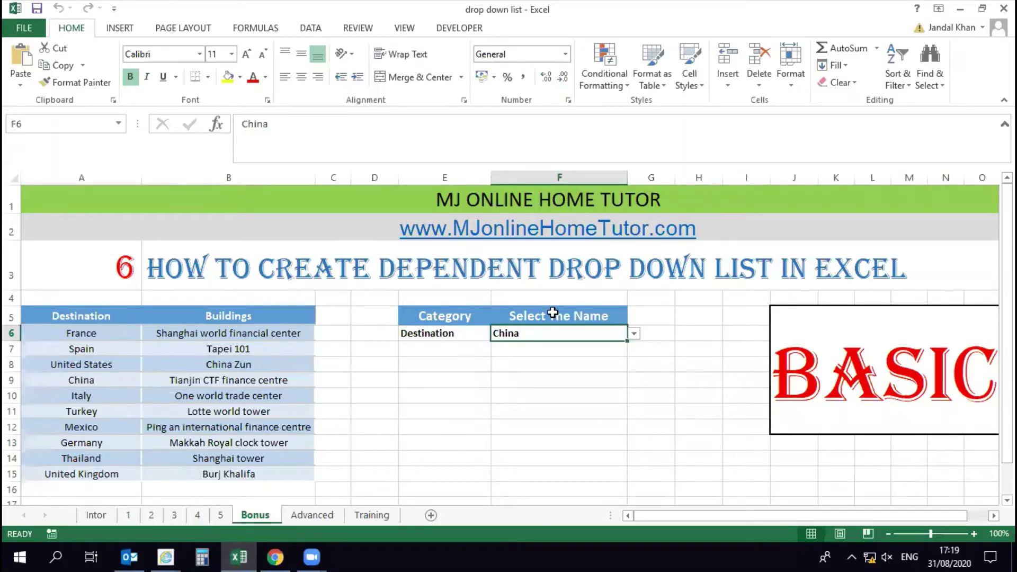
Review the Destination/Buildings table and E6 and F6 lists, keeping Destination and China.
drag(85, 316, 252, 474)
click(95, 316)
click(240, 319)
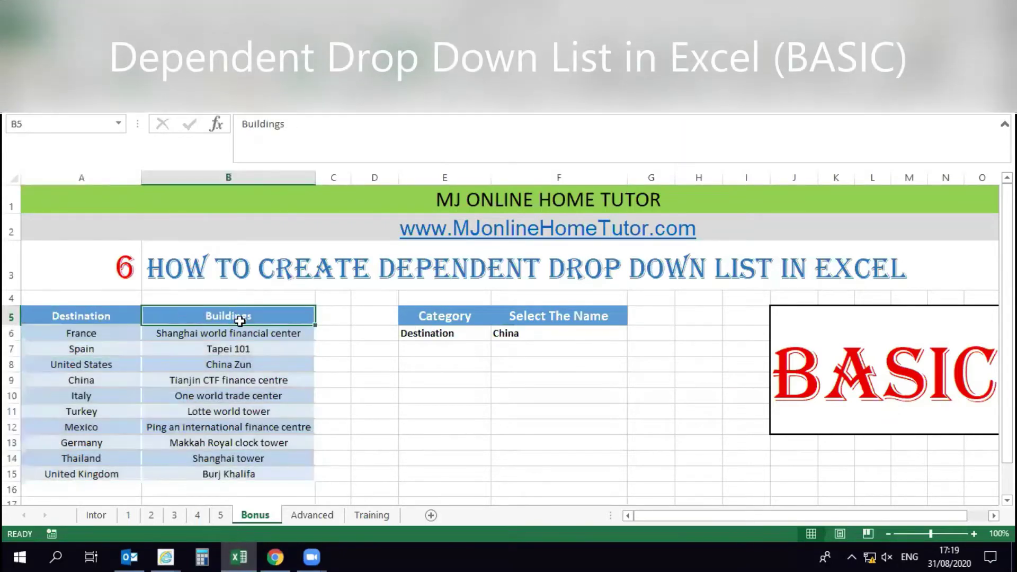
click(462, 337)
click(498, 334)
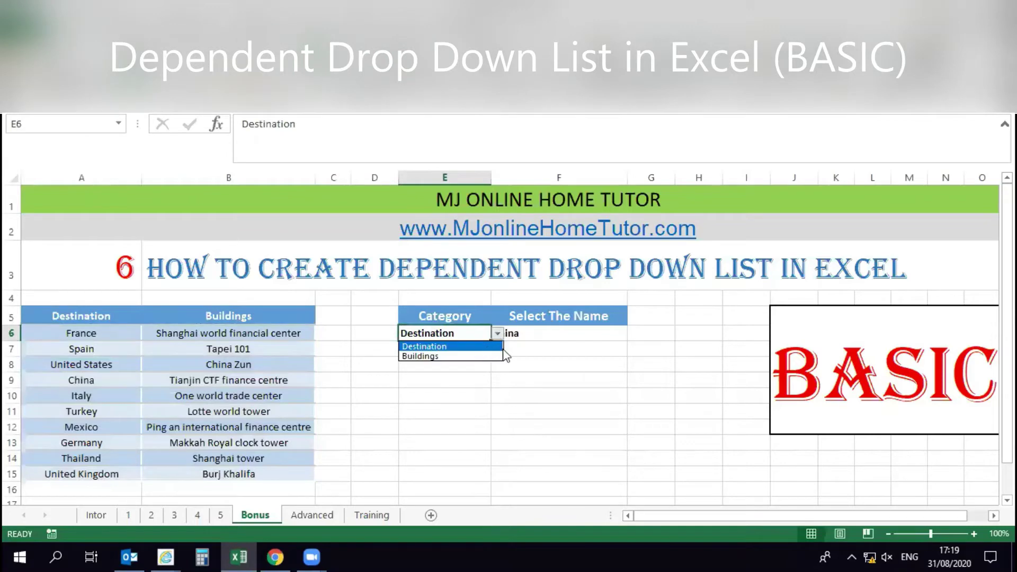
click(561, 337)
click(606, 336)
click(634, 333)
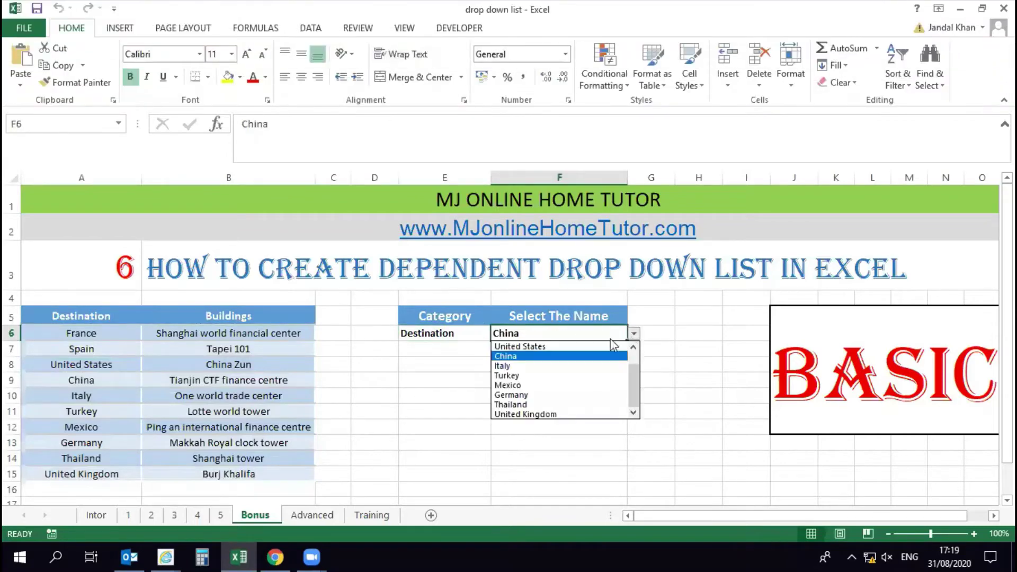
click(446, 329)
Set E6 to Buildings and F6 to Lotte world tower, then go to the Formulas ribbon.
click(447, 329)
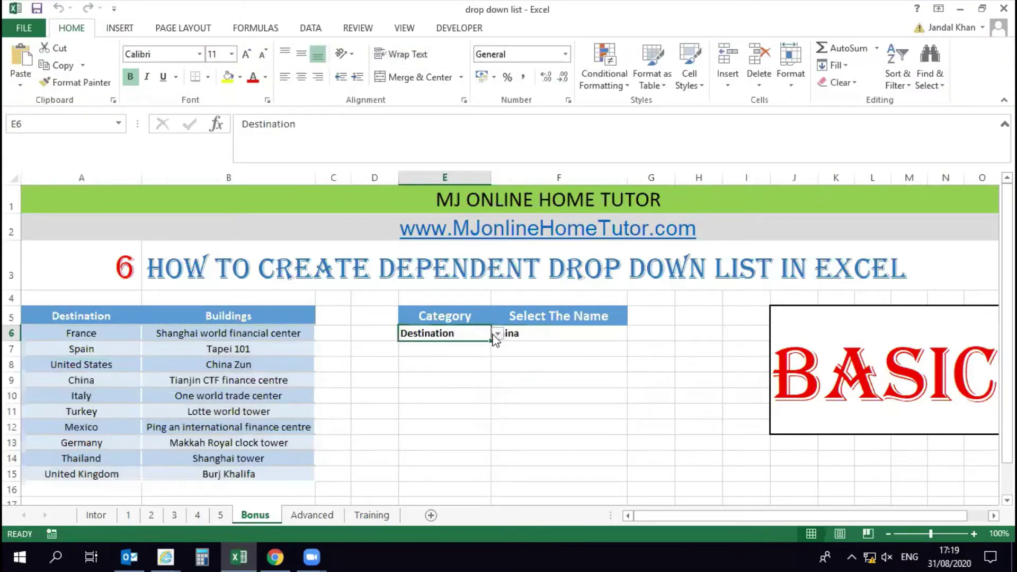
click(497, 334)
click(424, 357)
click(557, 329)
click(634, 334)
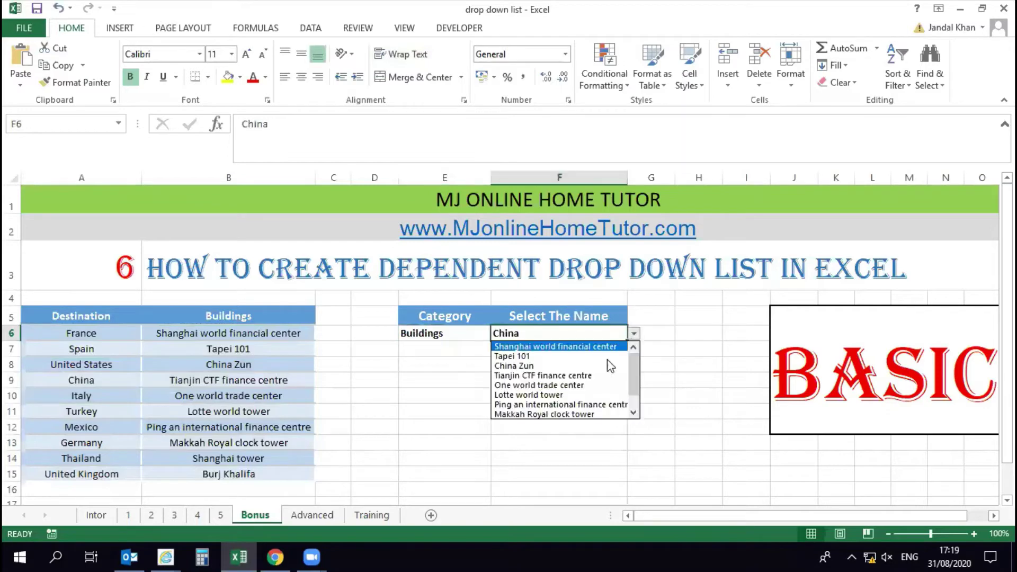
click(586, 393)
click(467, 359)
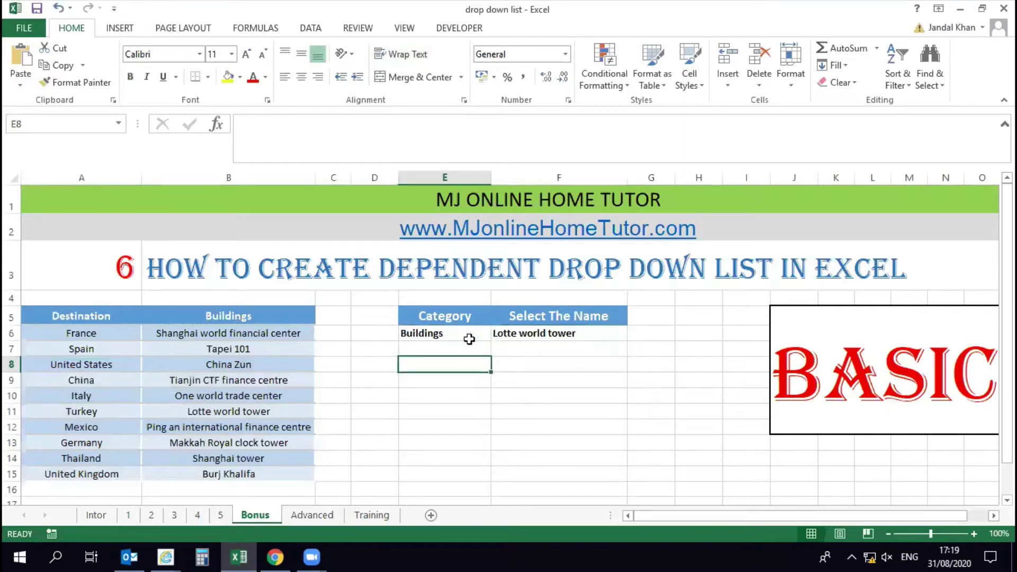
click(470, 338)
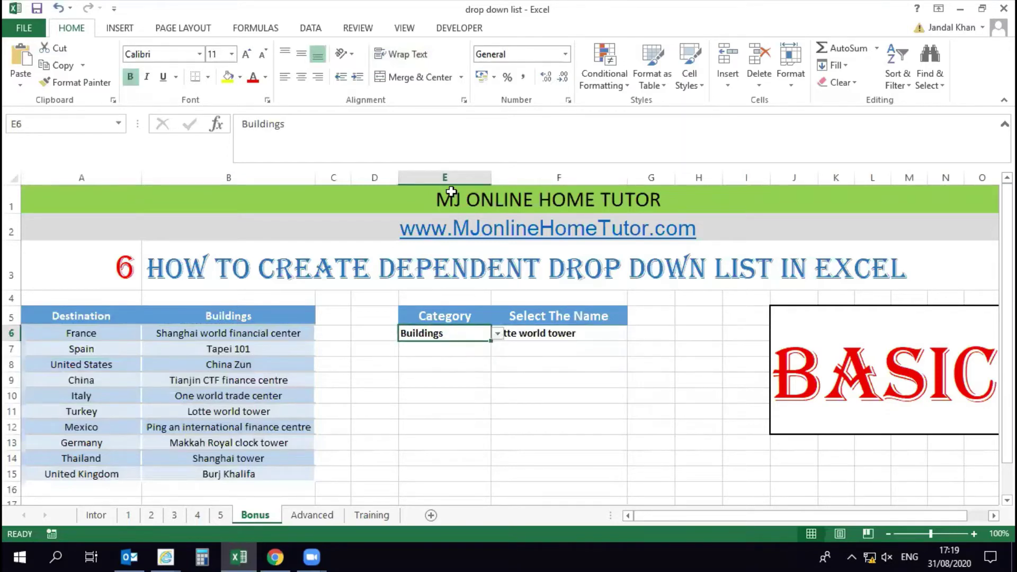
key(Down)
key(Down)
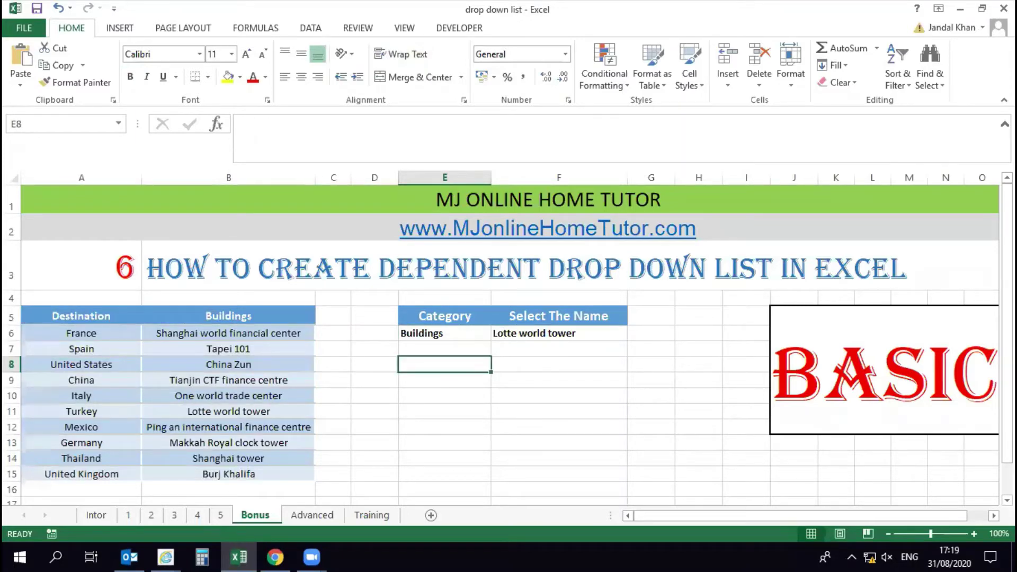
click(461, 333)
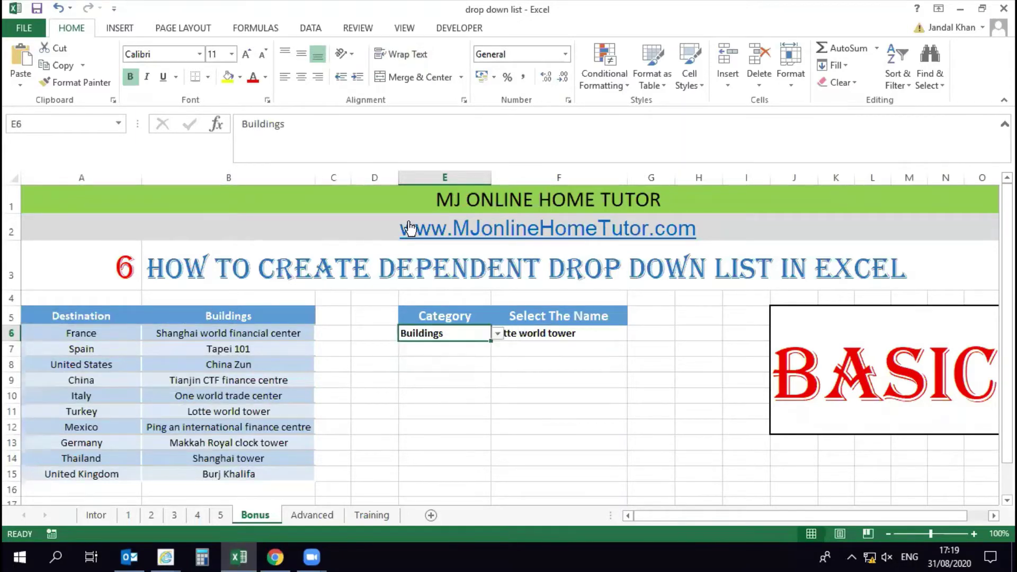
click(265, 29)
In Name Manager, delete the Buildings and Destination names, leaving Baverage, Fruits and Vegetables.
click(418, 69)
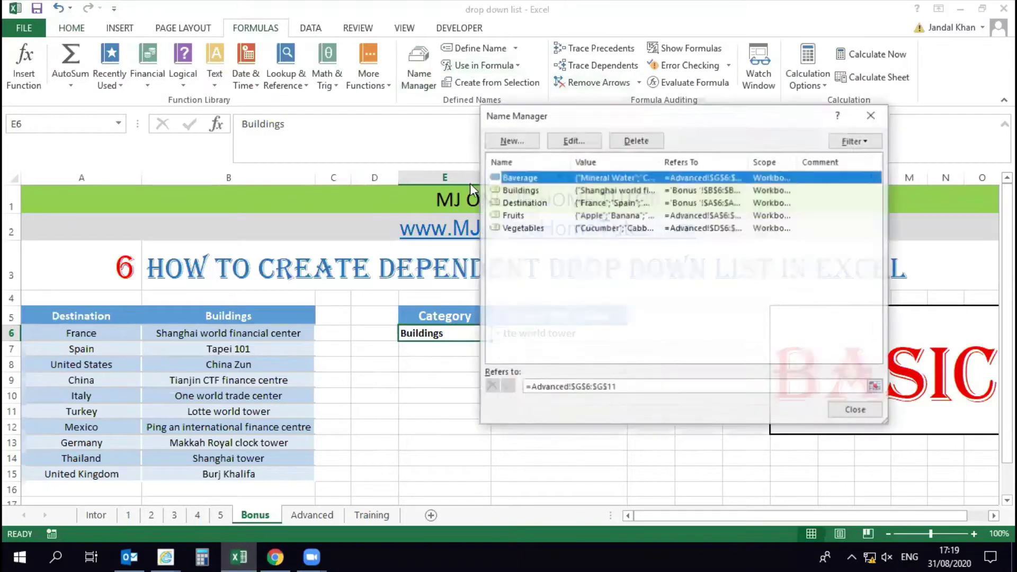
click(511, 215)
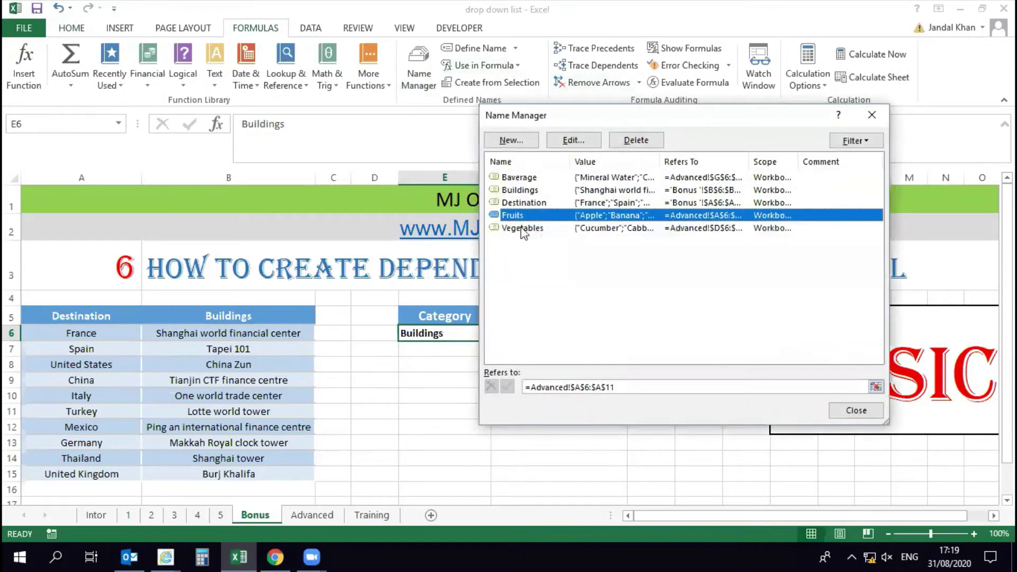
click(521, 191)
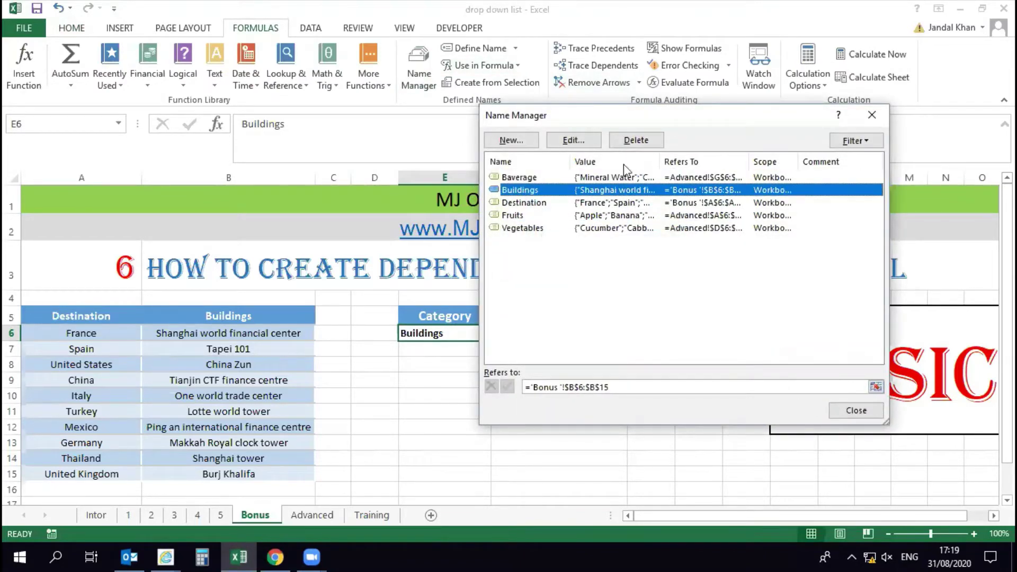
click(635, 140)
click(479, 304)
click(520, 190)
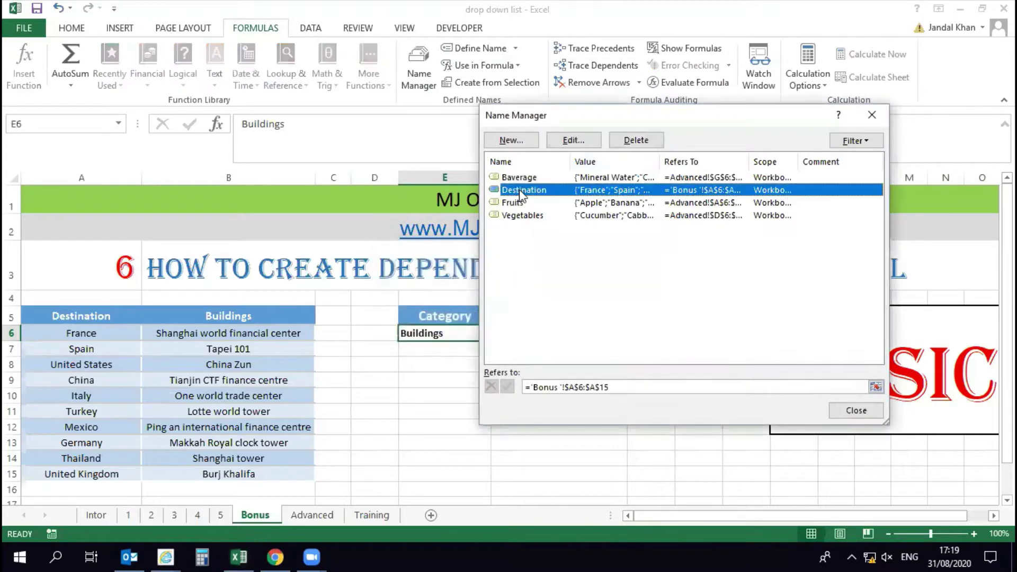
click(636, 140)
click(473, 304)
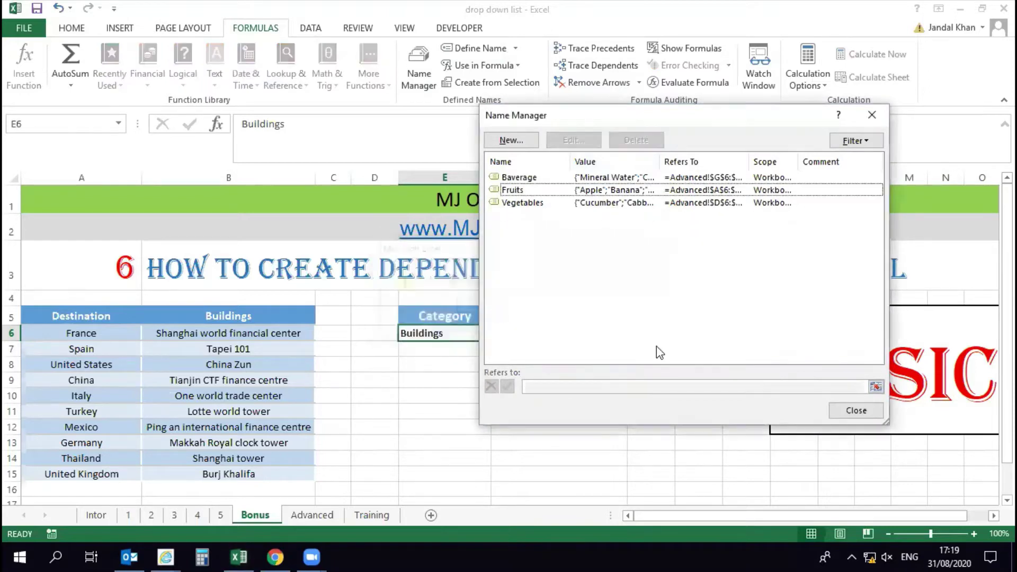
click(857, 412)
click(498, 333)
Set E6 to Destination, then back to Buildings.
click(421, 343)
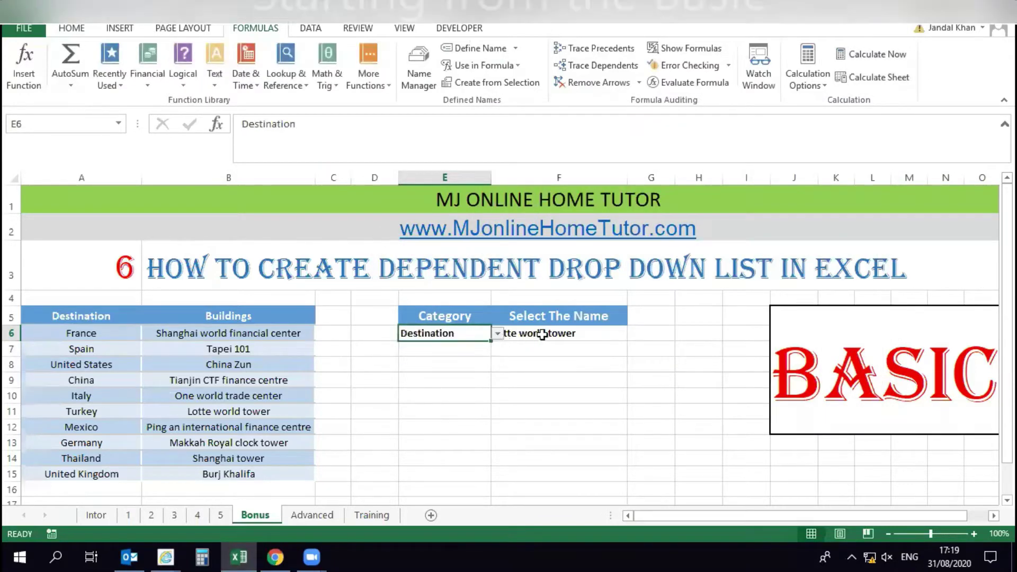
click(620, 335)
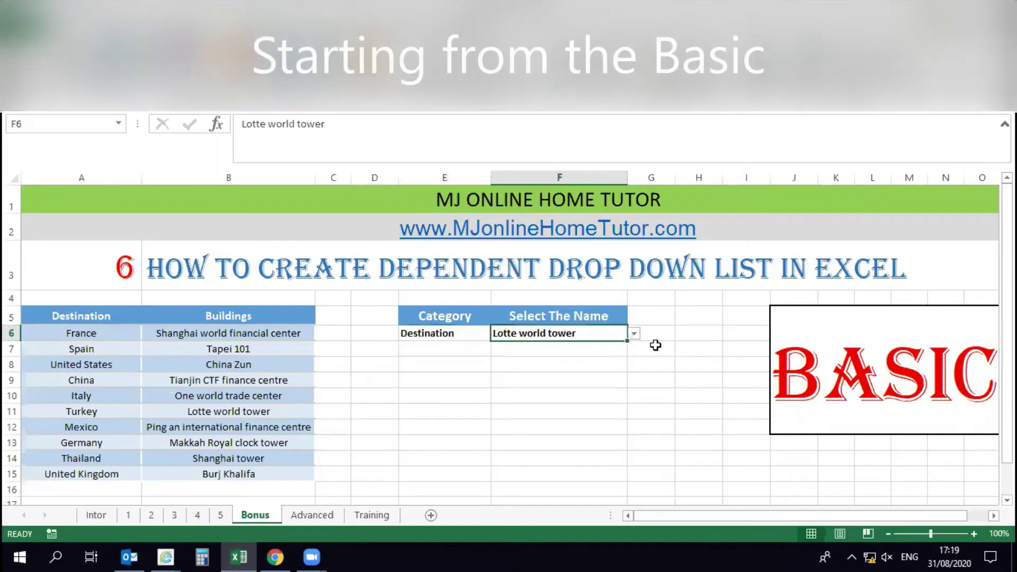
click(465, 330)
click(498, 333)
click(477, 355)
click(531, 332)
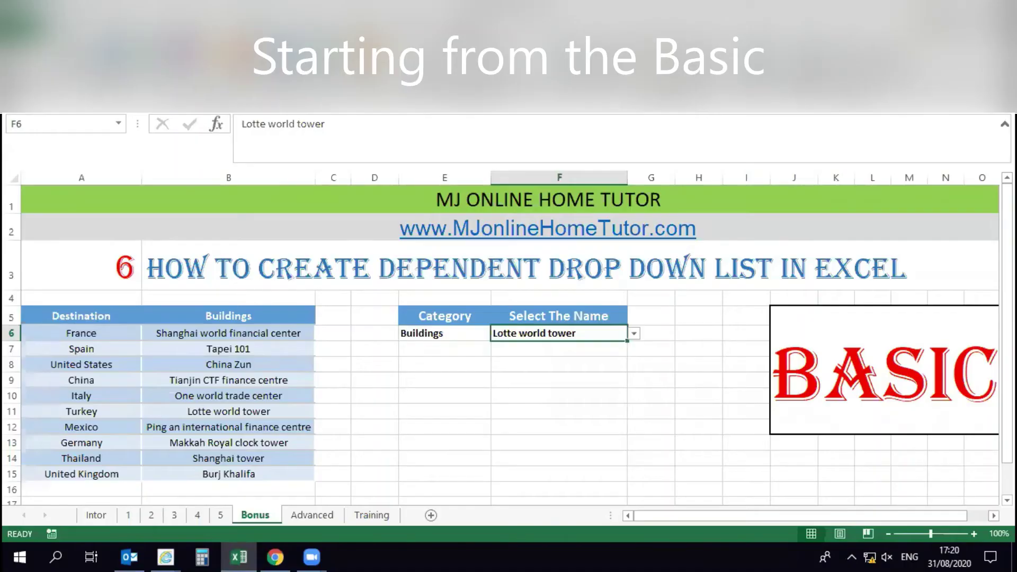
Try clearing Data Validation on E6:F6 together, then cancel the dialog.
drag(445, 334, 559, 333)
scroll(295, 35, up, 3)
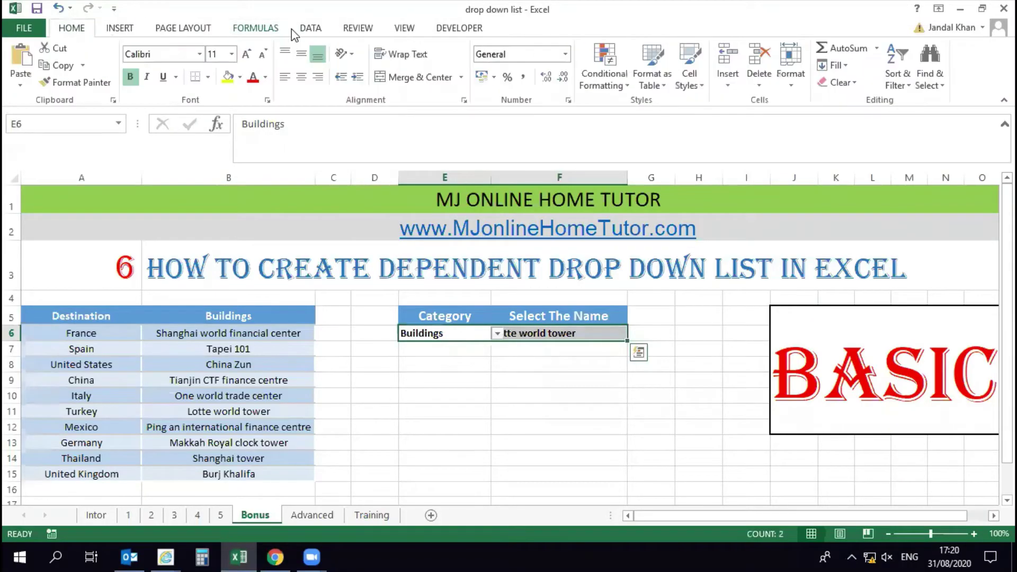
click(308, 29)
click(620, 84)
click(642, 100)
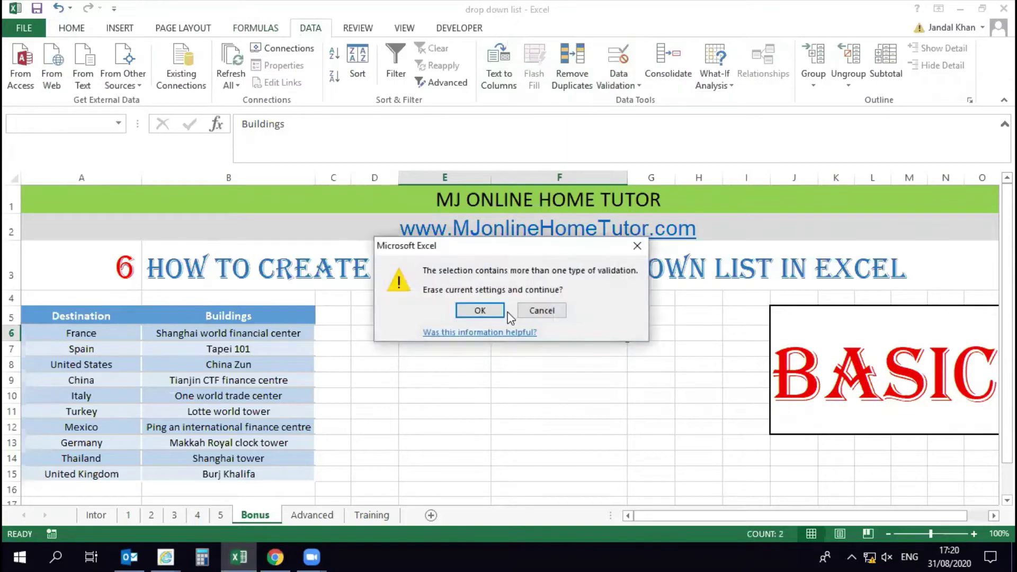
click(495, 308)
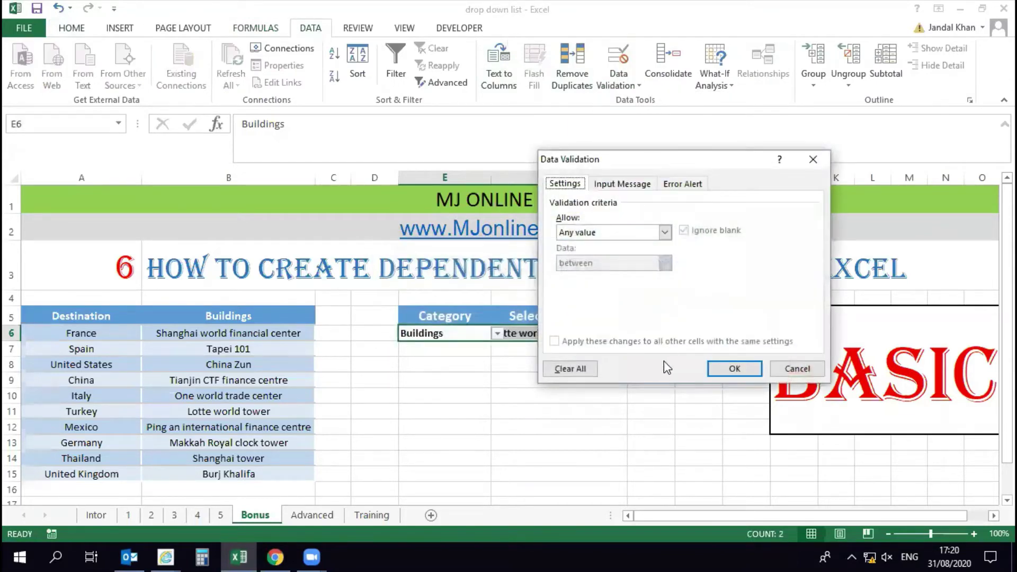
click(570, 369)
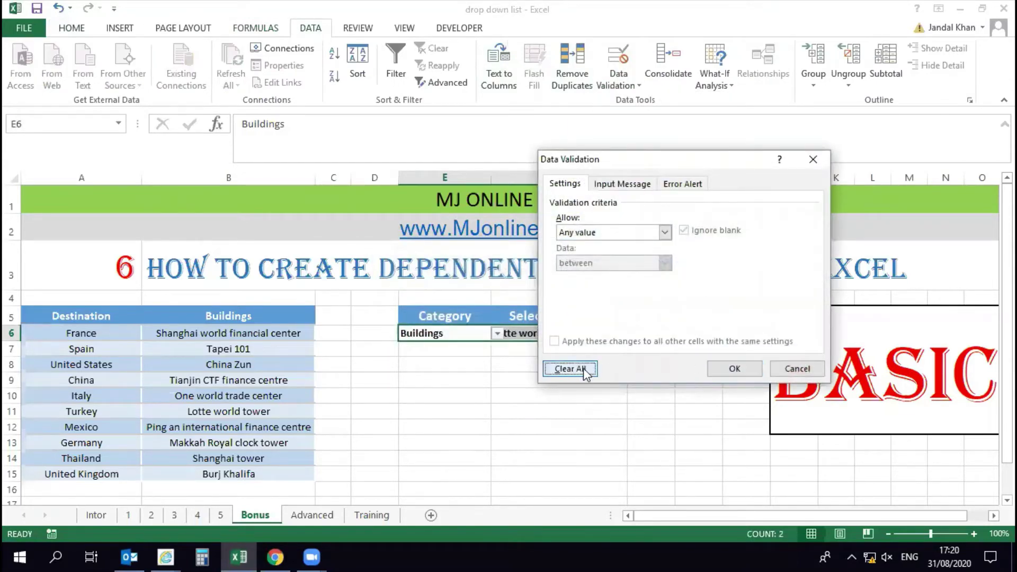
click(797, 369)
Remove E6's drop-down list validation with Clear All and OK.
click(451, 338)
click(504, 332)
click(477, 333)
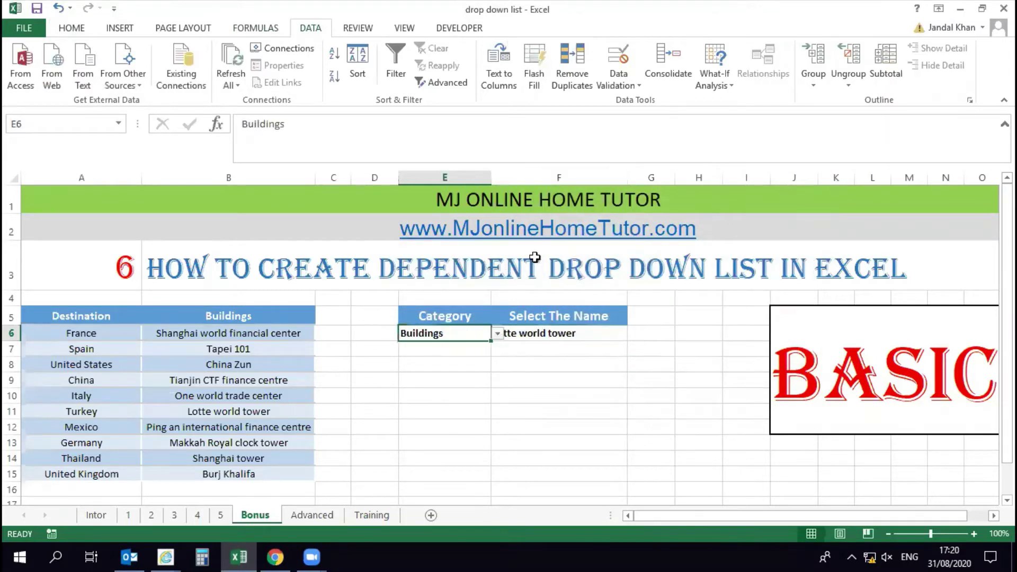
click(617, 85)
click(636, 100)
click(570, 369)
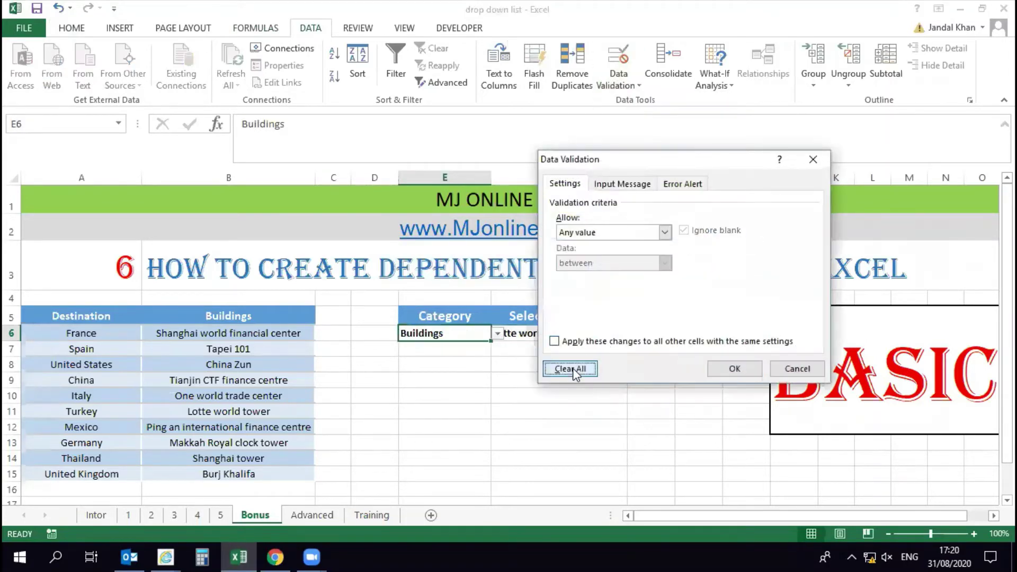
click(723, 367)
Remove F6's =INDIRECT(E6) list validation with Clear All and OK, then check the cells.
click(545, 335)
click(619, 85)
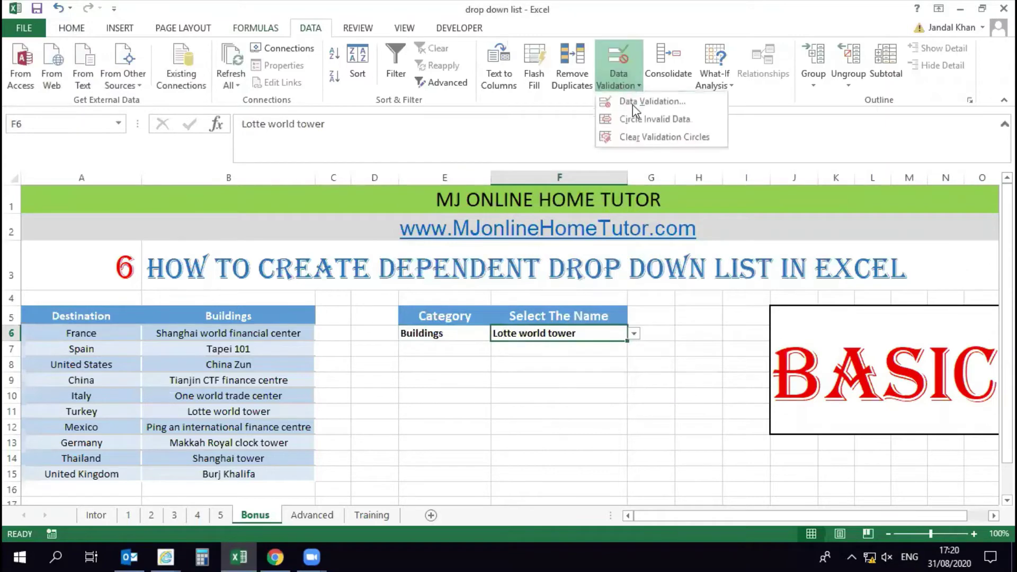
click(636, 101)
click(570, 369)
click(733, 368)
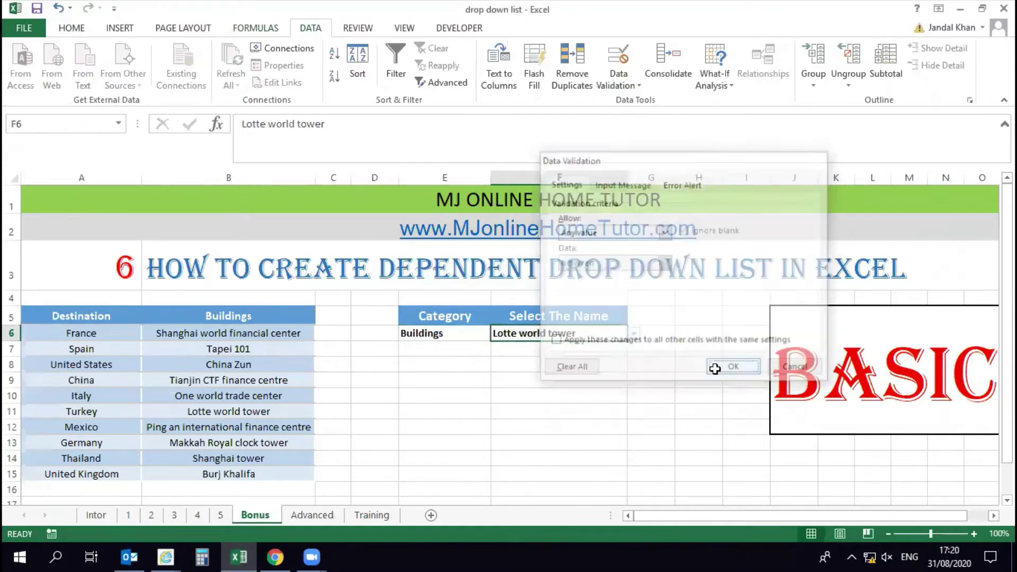
click(541, 347)
click(451, 331)
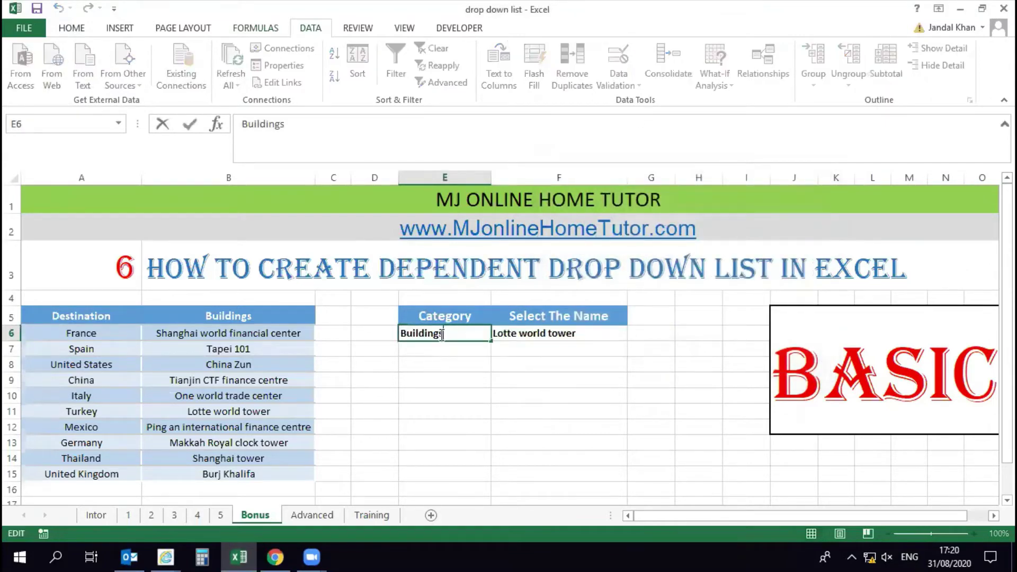
click(457, 362)
click(538, 335)
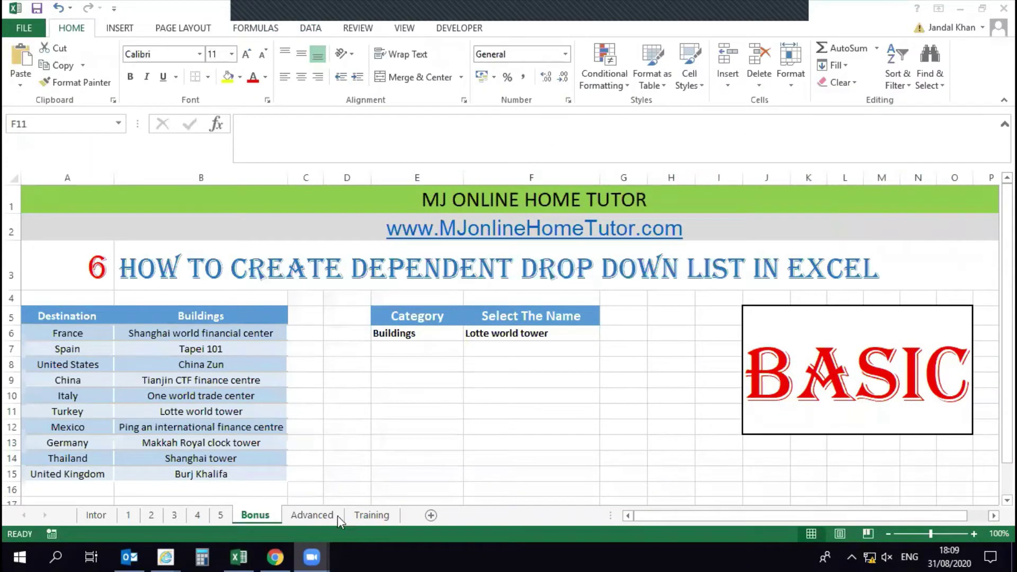
On the Advanced sheet, set the first list row to Fruits with item Banana.
click(312, 515)
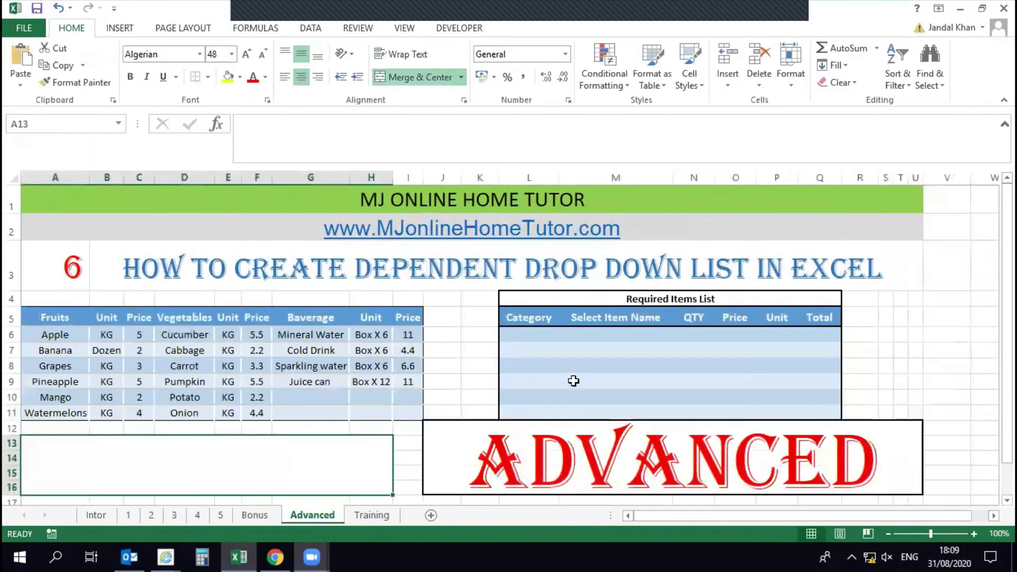
click(551, 335)
click(565, 335)
click(561, 345)
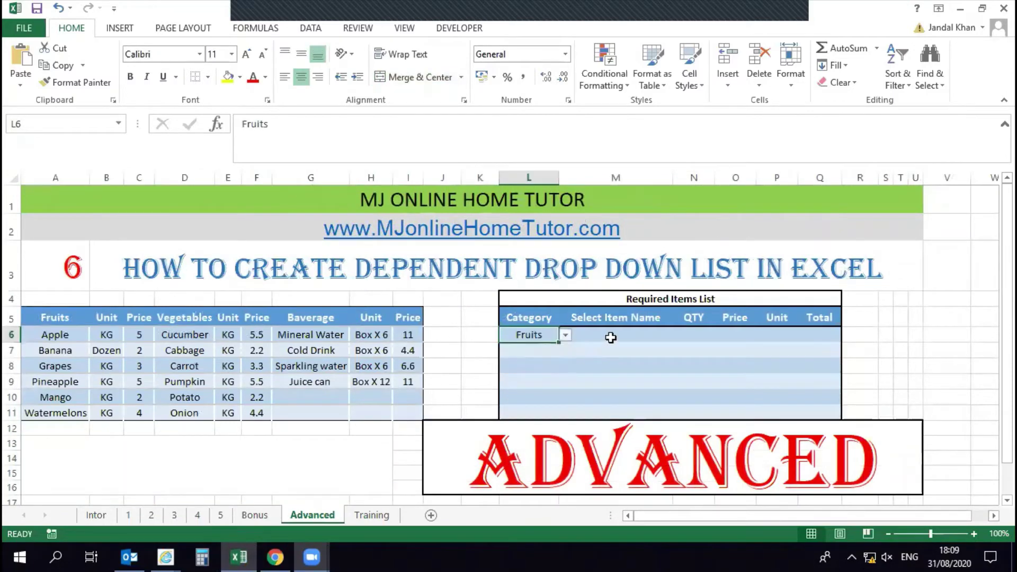
click(611, 337)
click(679, 335)
click(580, 354)
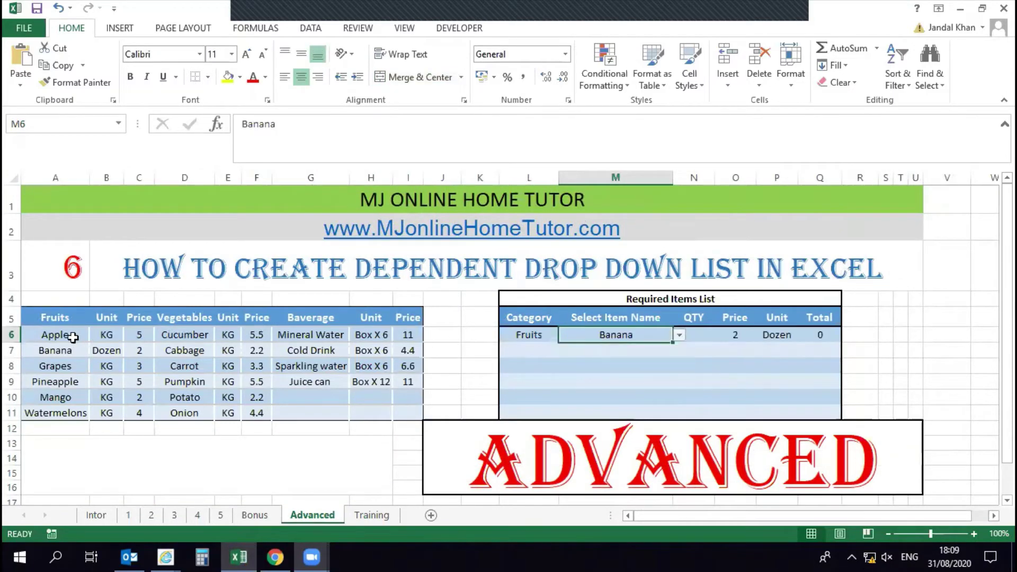
drag(73, 337, 57, 412)
click(529, 335)
click(159, 335)
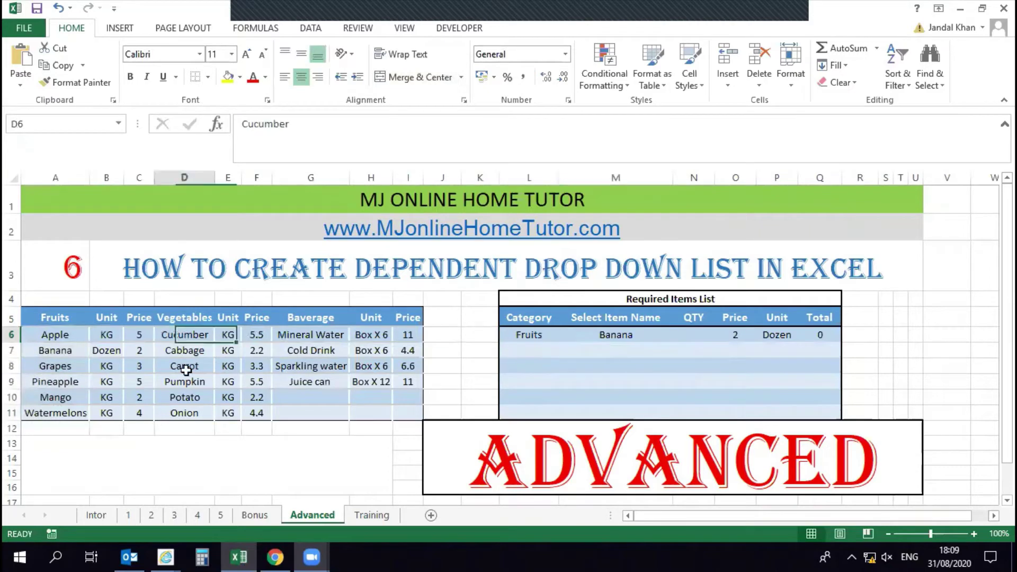
drag(186, 370, 209, 408)
Set the second list row to Vegetables with item Carrot.
click(527, 349)
click(573, 353)
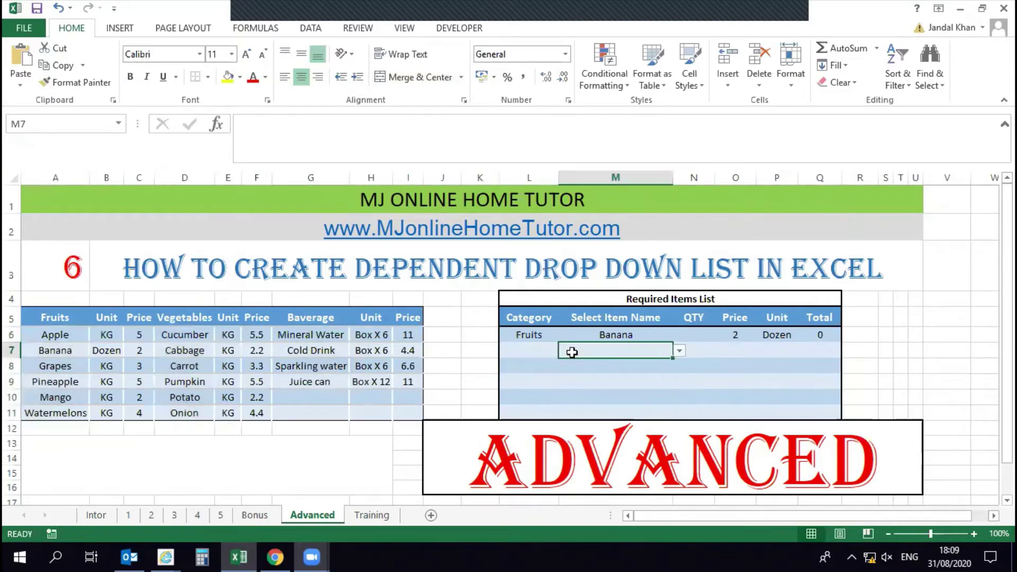
click(544, 352)
click(565, 352)
click(530, 377)
click(609, 352)
click(680, 351)
click(630, 386)
Set the third list row to Baverage with item Cold Drink.
click(551, 368)
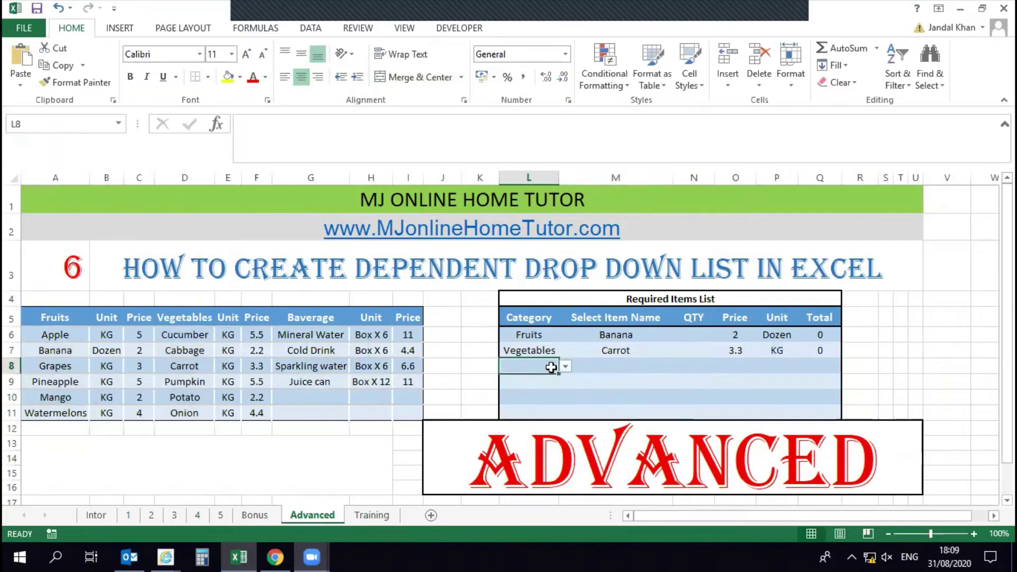
click(566, 367)
click(530, 403)
drag(311, 335, 332, 373)
click(617, 367)
click(679, 366)
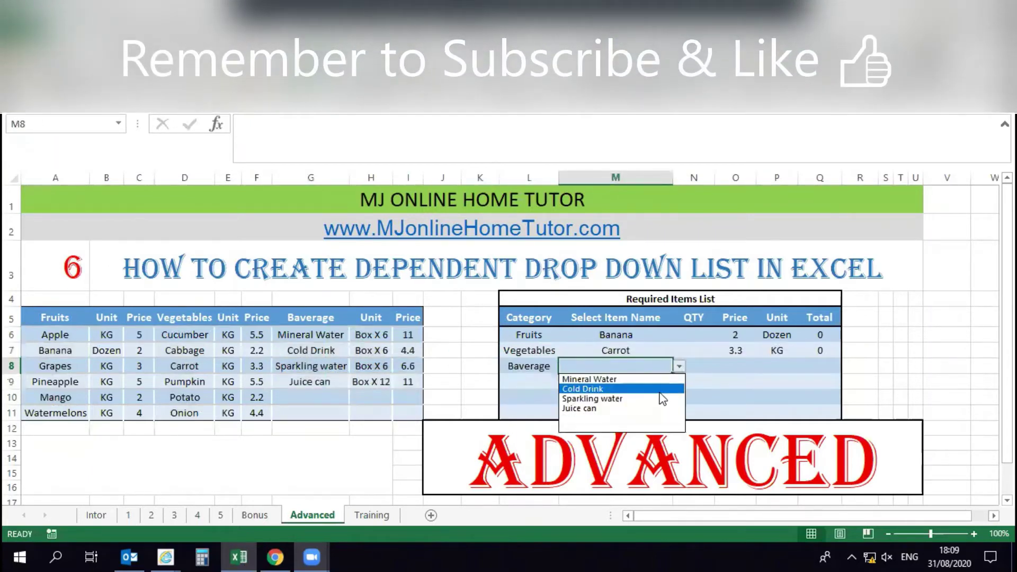
click(660, 391)
Enter quantities 1, 3 and 2 for Banana, Carrot and Cold Drink.
click(716, 336)
click(712, 336)
text(1)
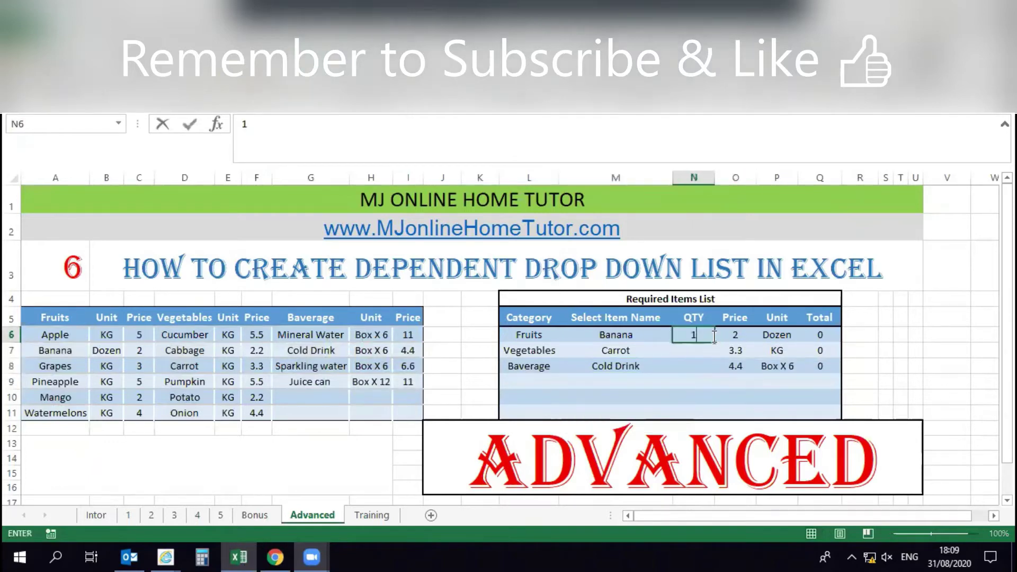
key(Return)
text(3)
key(Return)
text(2)
key(Return)
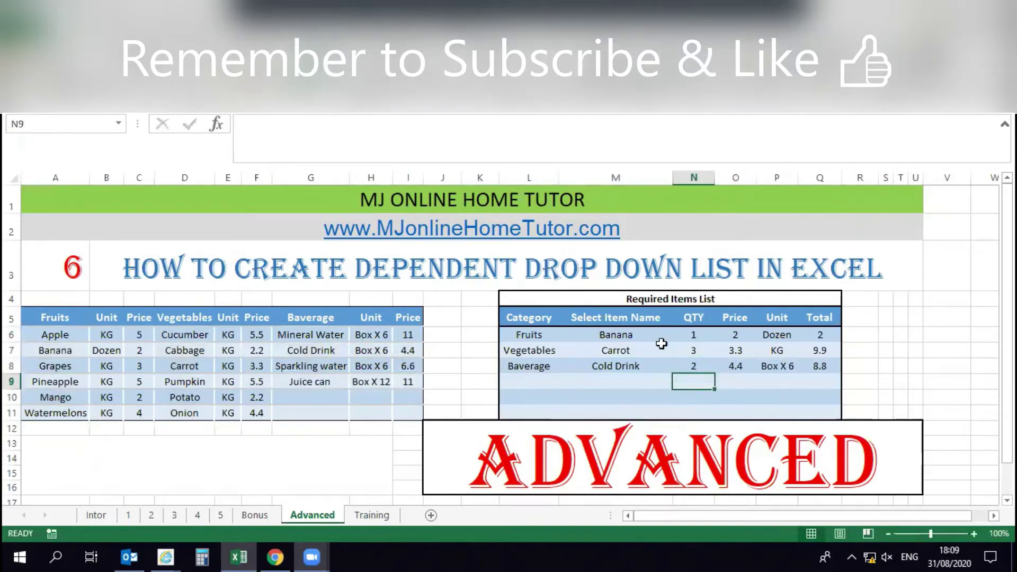
Paste the SUBSCRIBE banner into A13:H16 and return to the Bonus sheet.
drag(530, 335, 836, 382)
drag(51, 443, 371, 488)
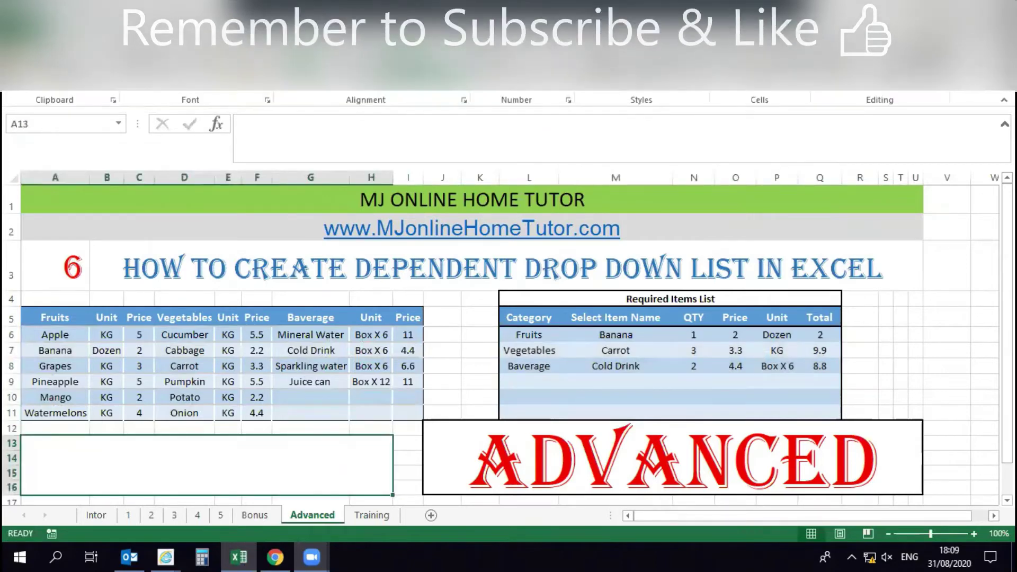
key(ctrl+c)
key(ctrl+v)
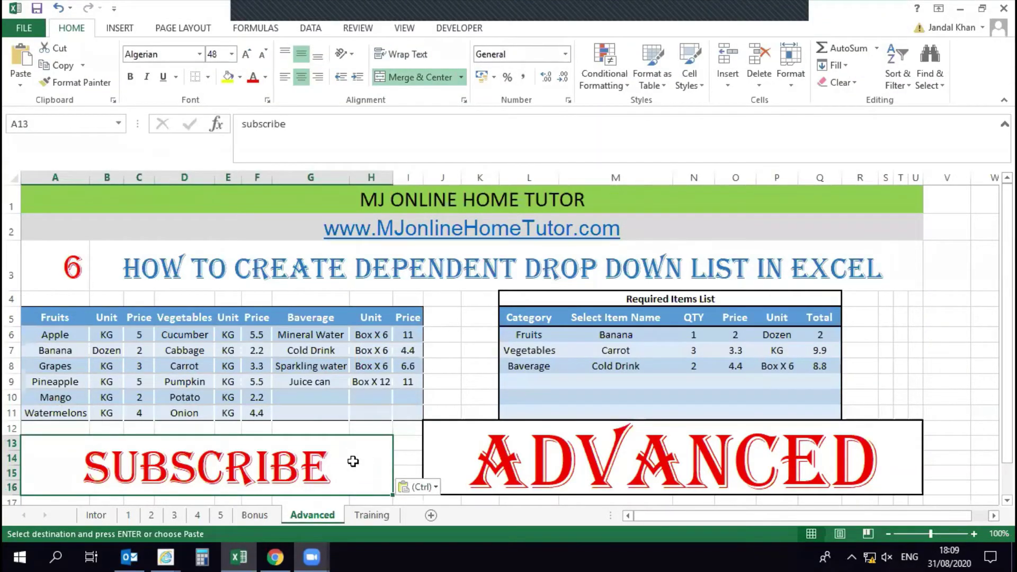
click(263, 518)
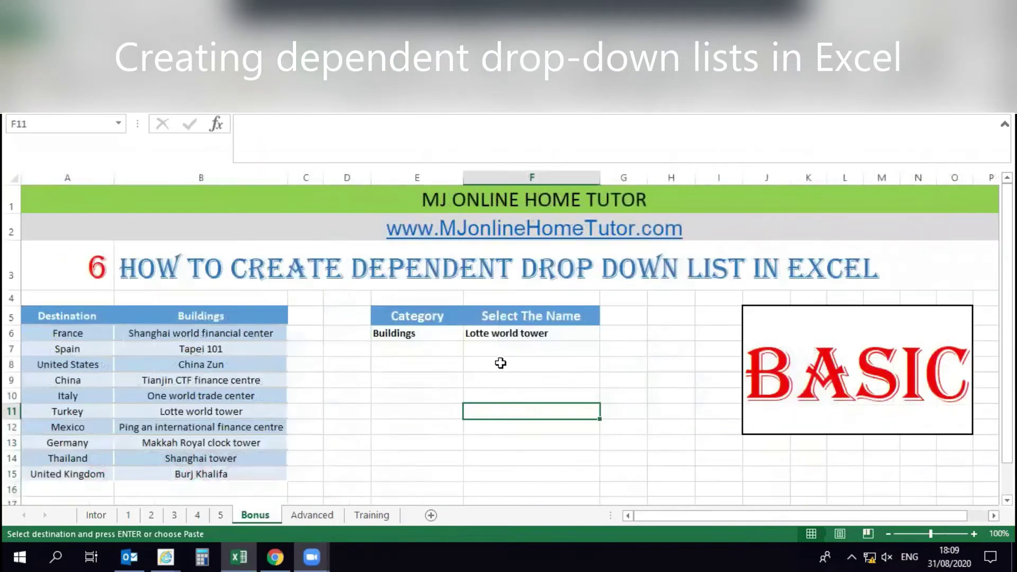
Clear the Category cell E6 and the name cell F6.
click(405, 334)
key(Delete)
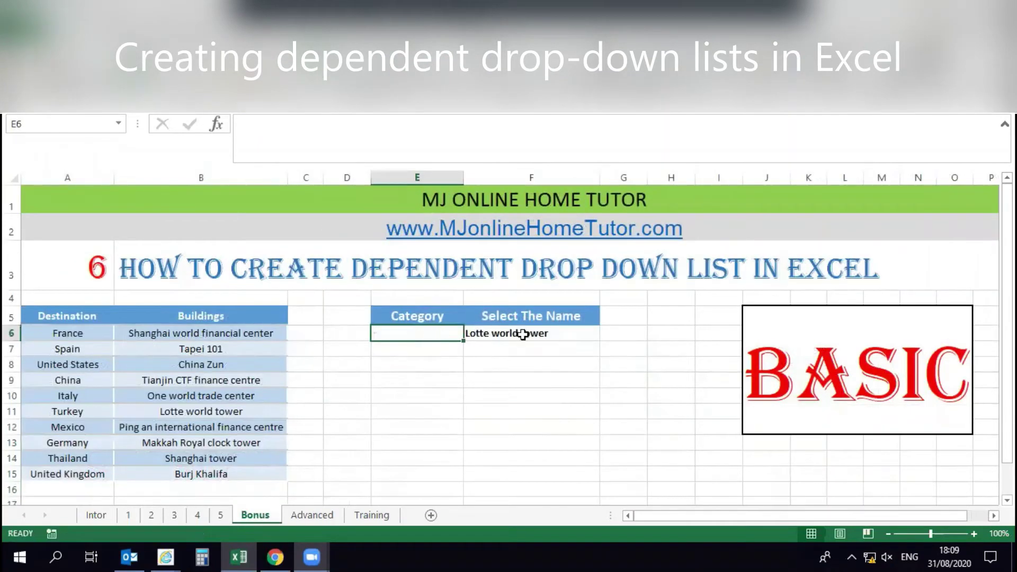
click(522, 333)
key(Delete)
Name the countries range A6:A15 'Destination' via the Name Box.
click(87, 321)
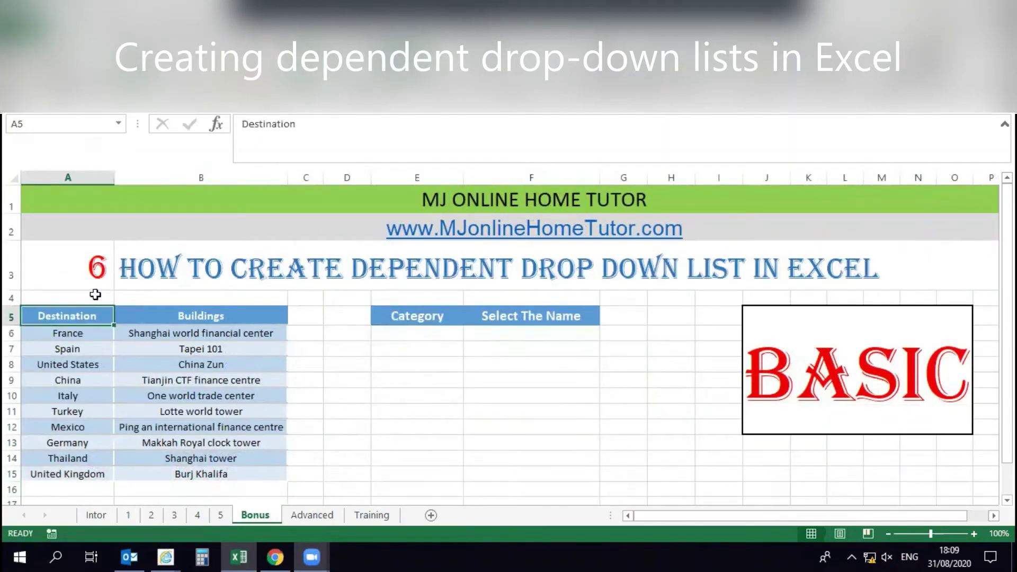
drag(296, 129, 211, 135)
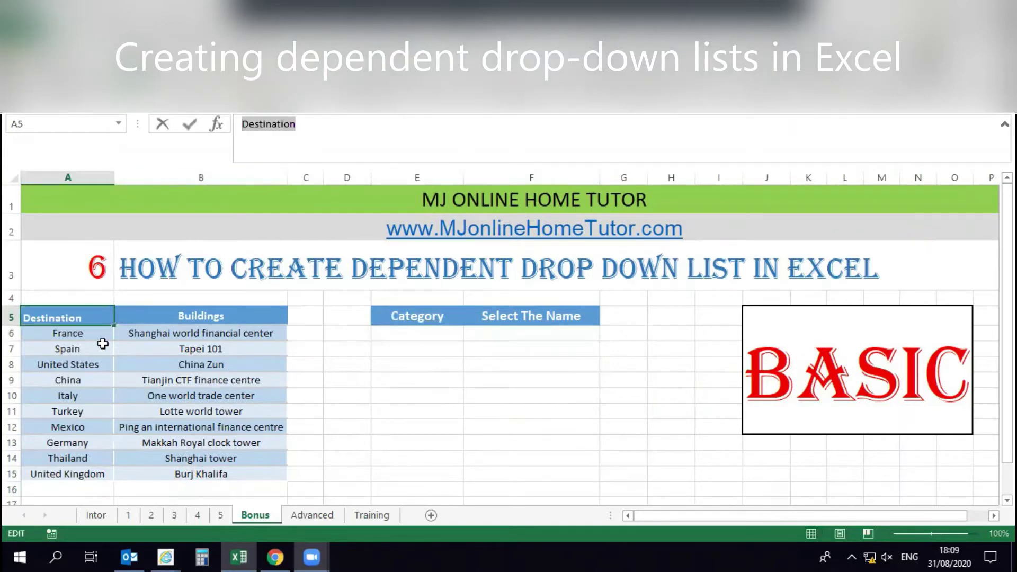
drag(84, 335, 80, 474)
click(46, 122)
text(Destination)
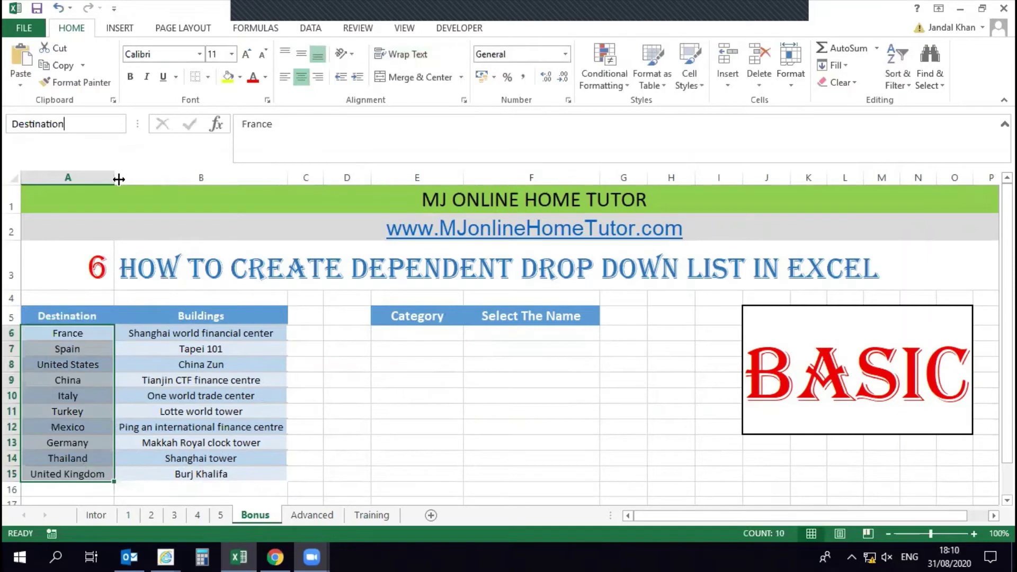
key(Return)
Name the buildings range B6:B15 'Buildings' via the Name Box.
click(207, 327)
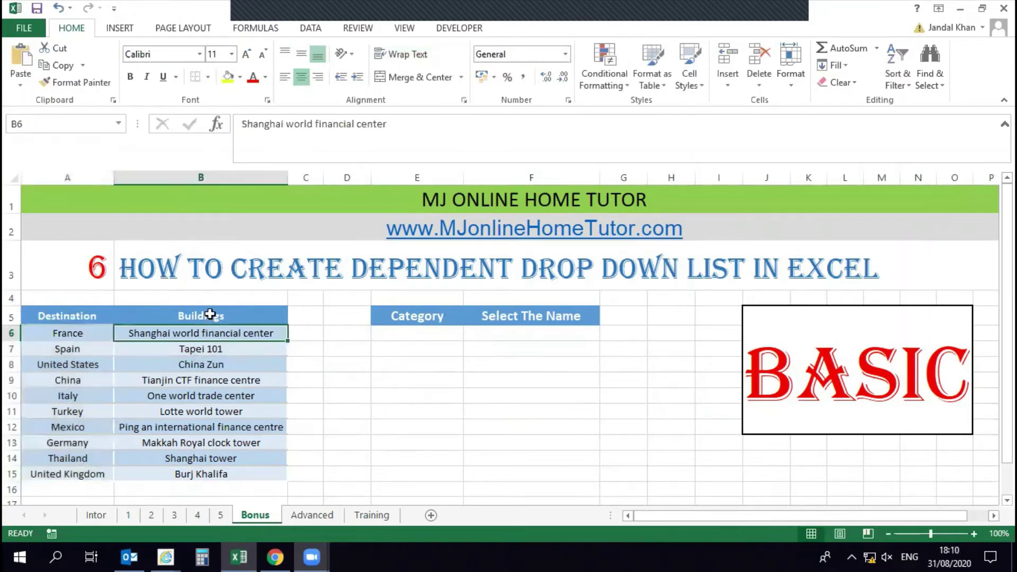
click(219, 317)
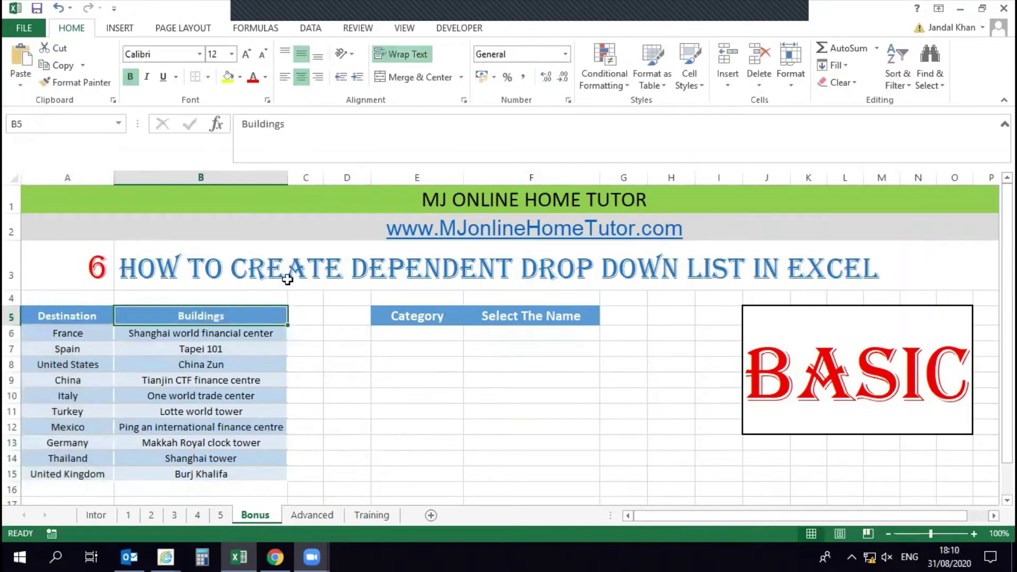
double_click(331, 129)
key(Tab)
key(Return)
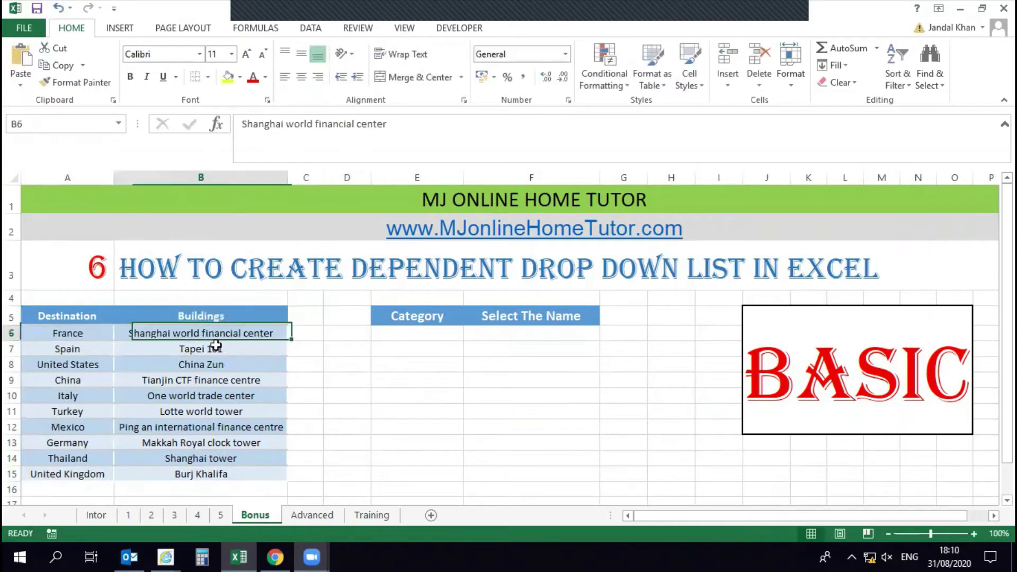
shift+click(225, 473)
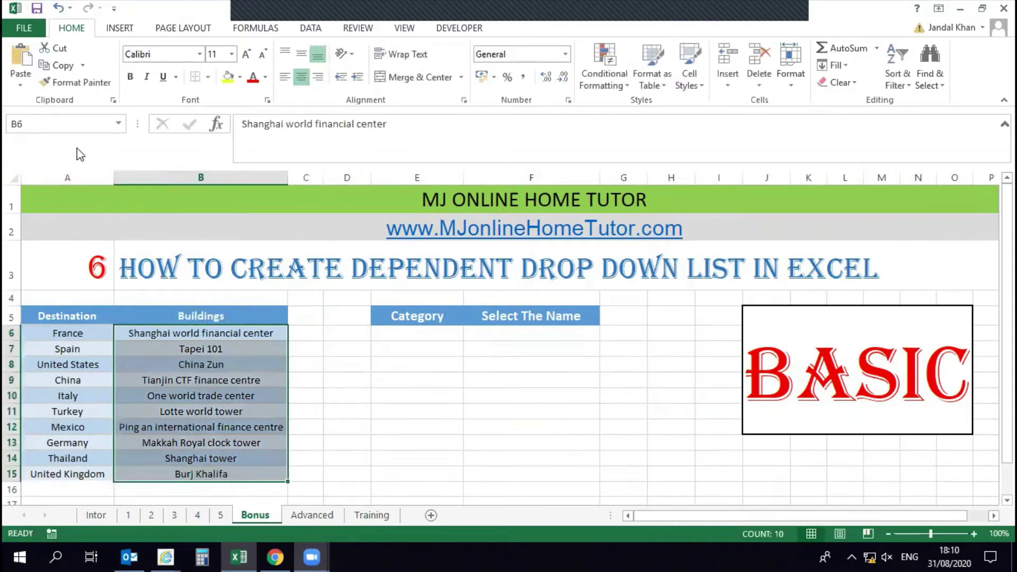
text(Buildings)
key(Return)
Verify Destination covers A6:A15 and Buildings covers B6:B15.
click(75, 332)
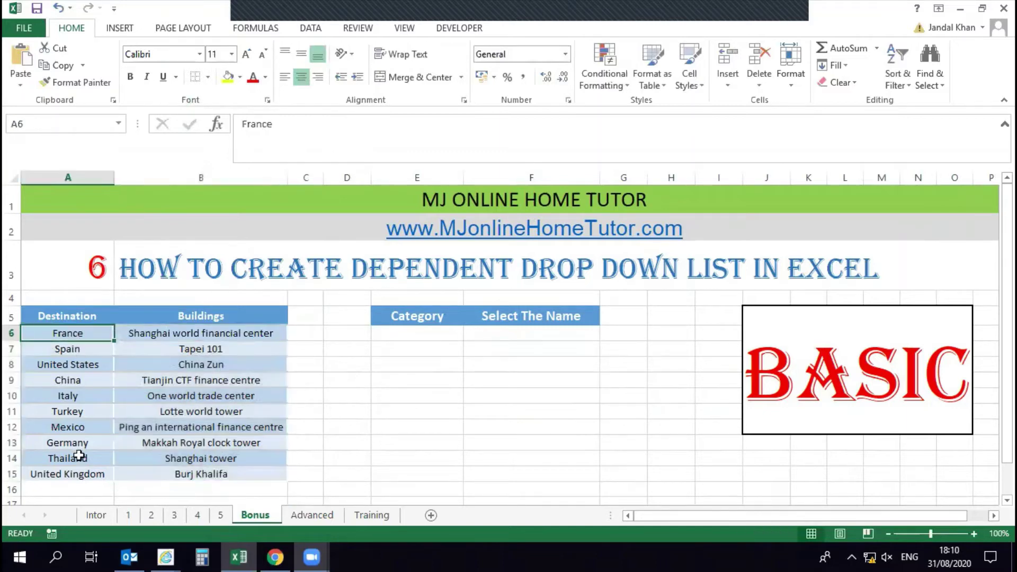
shift+click(78, 471)
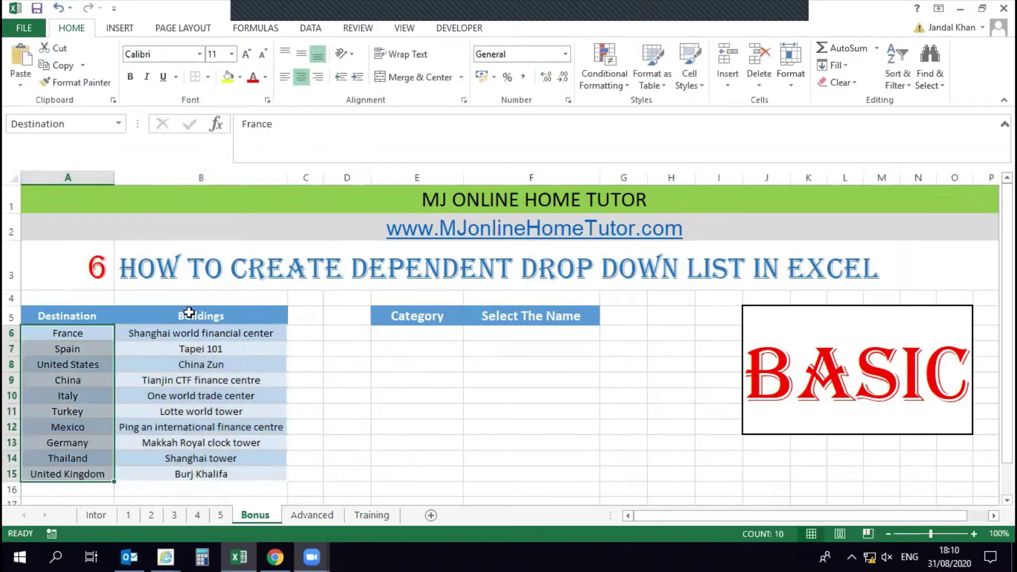
click(196, 334)
shift+click(228, 473)
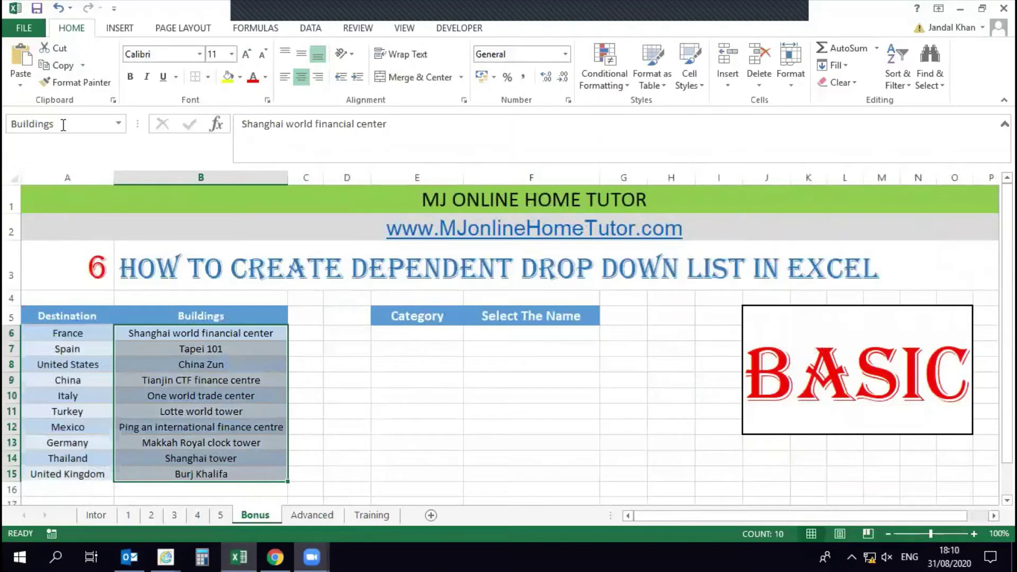
click(392, 339)
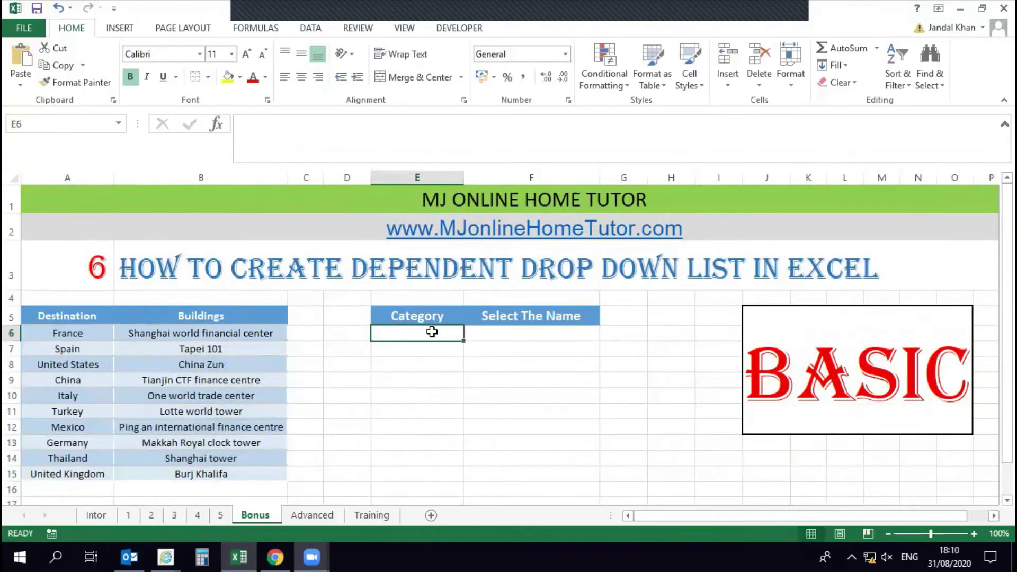
Give E6 a List data validation sourced from the headers A5:B5.
click(312, 32)
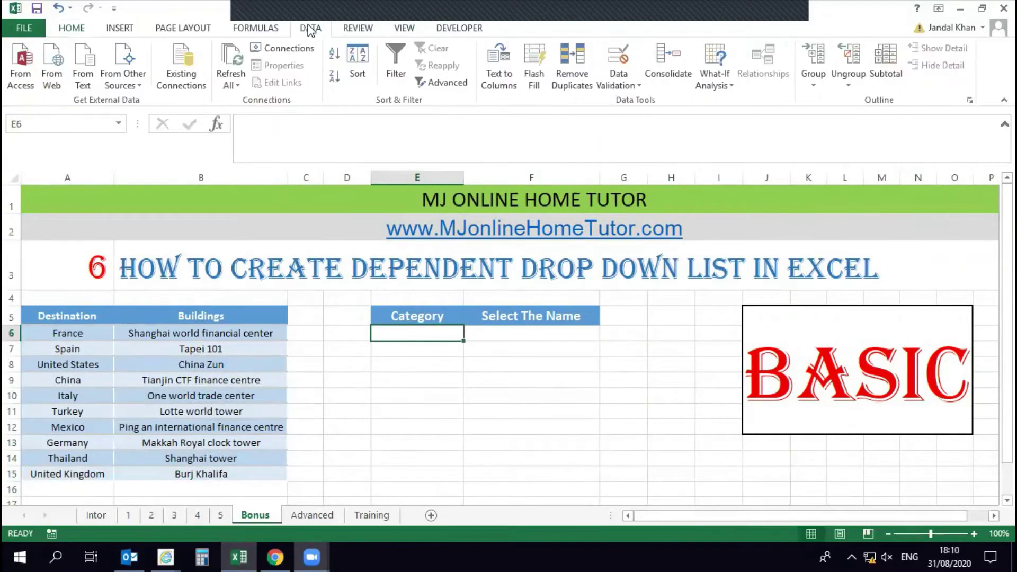
click(618, 85)
click(616, 100)
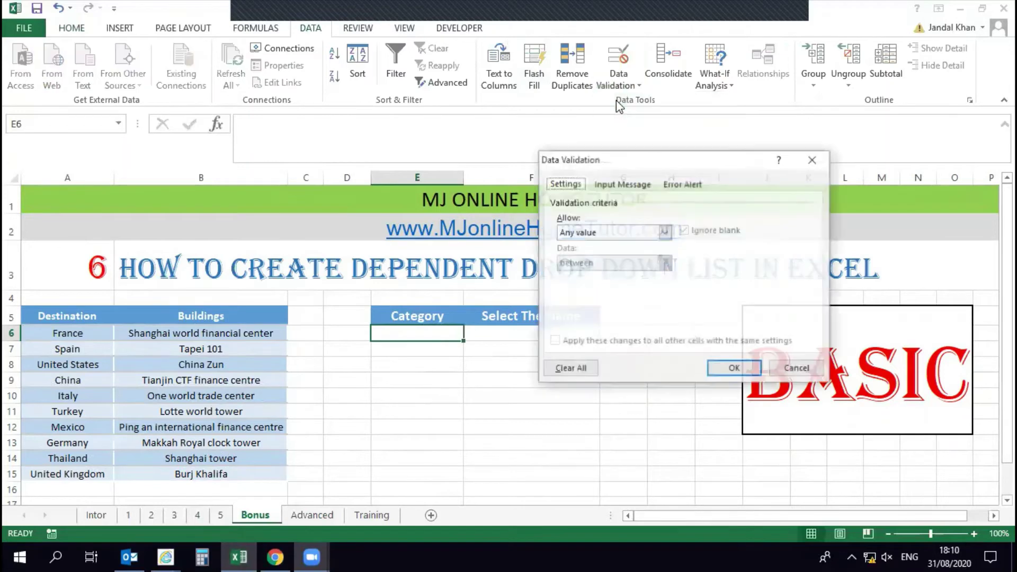
click(657, 229)
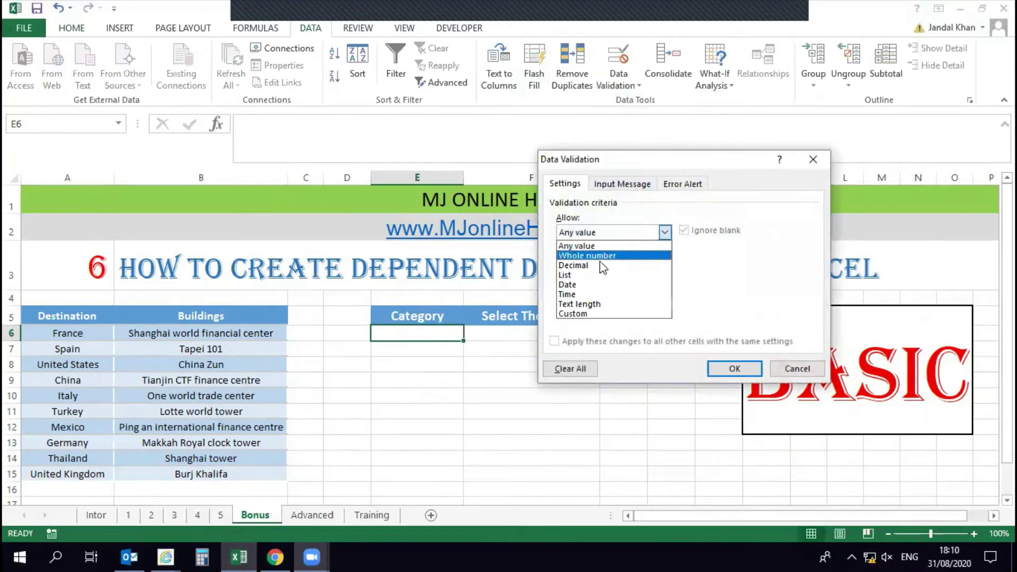
click(583, 275)
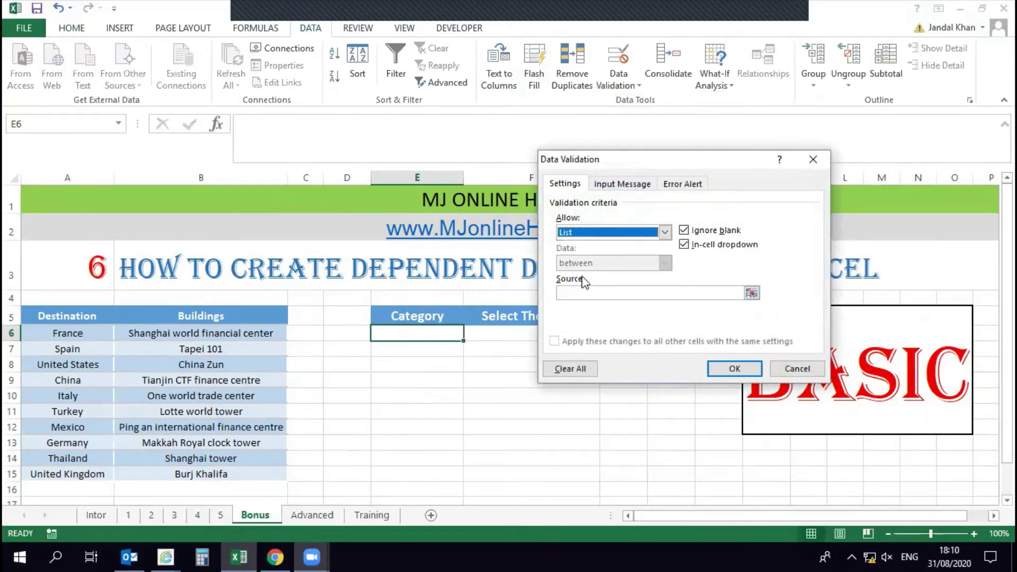
click(751, 294)
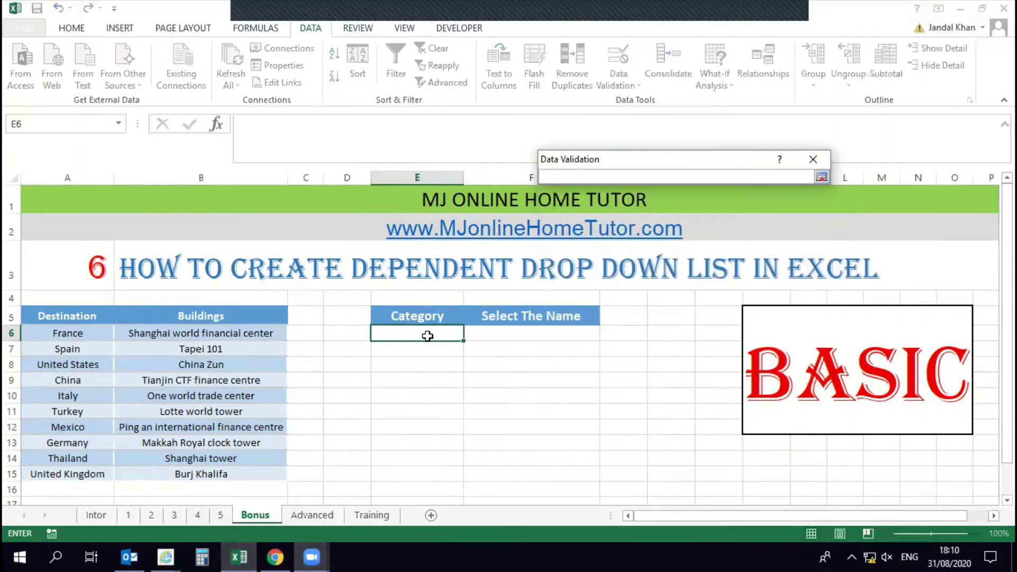
drag(51, 319, 196, 318)
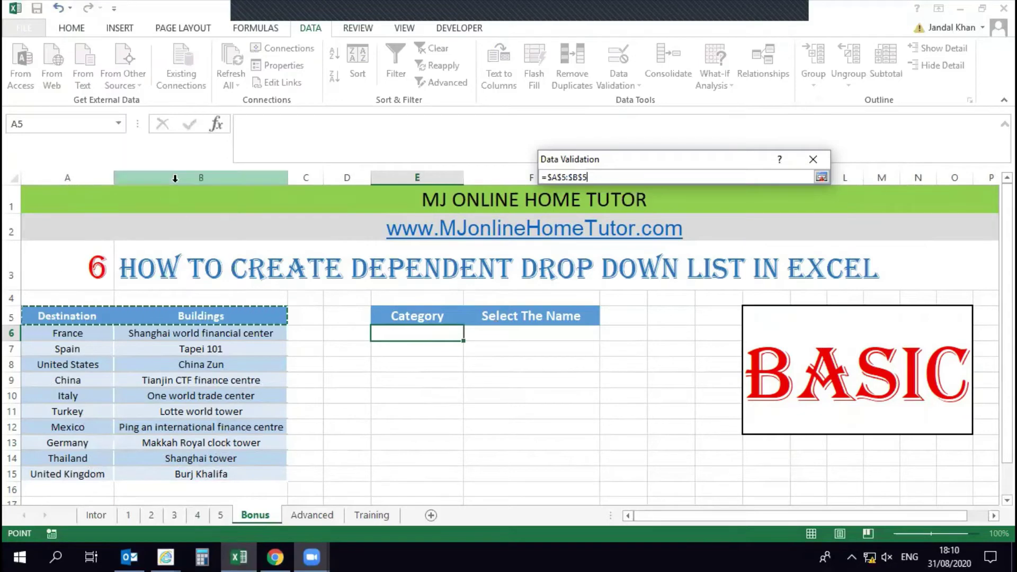
click(822, 177)
click(733, 367)
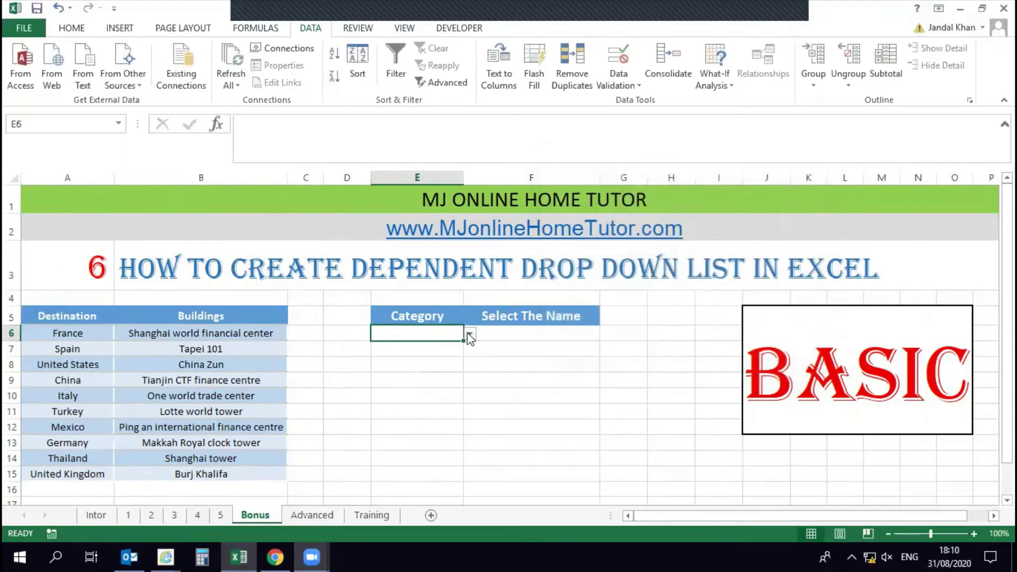
Test E6's drop-down with Destination, then leave it on Buildings and check headers A5, B5.
click(469, 333)
click(456, 346)
click(469, 334)
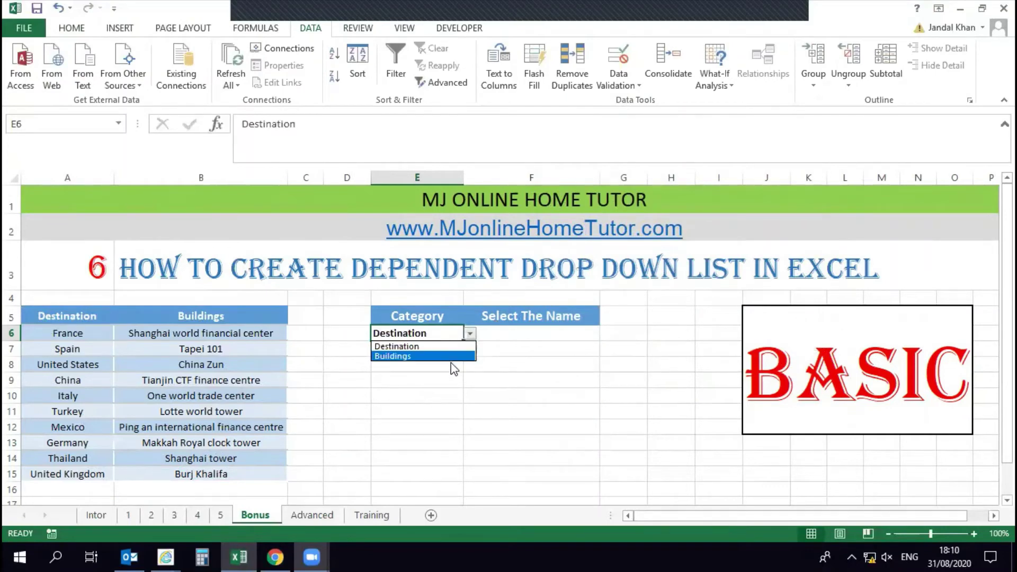
click(453, 357)
click(79, 318)
click(123, 318)
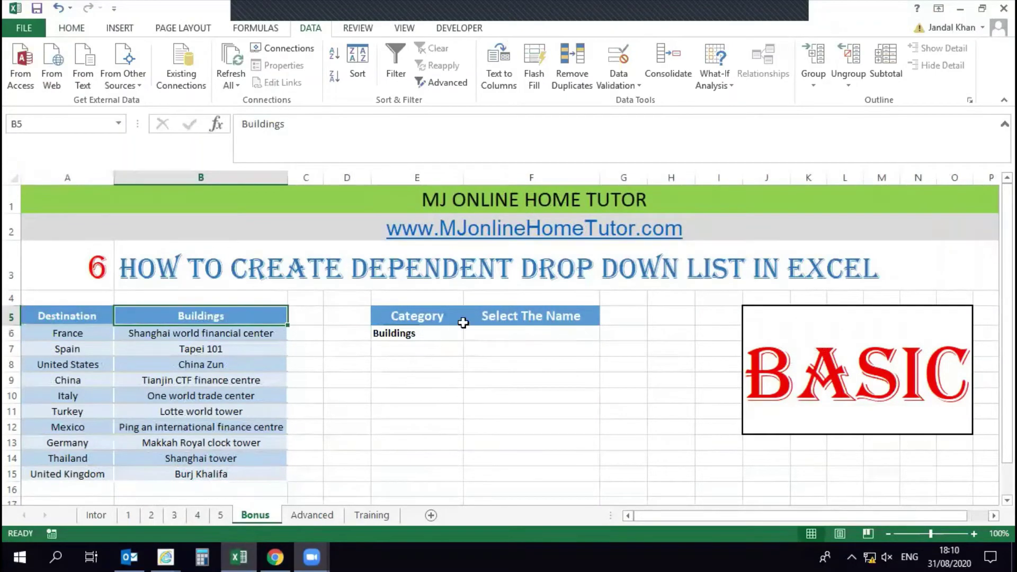
click(488, 329)
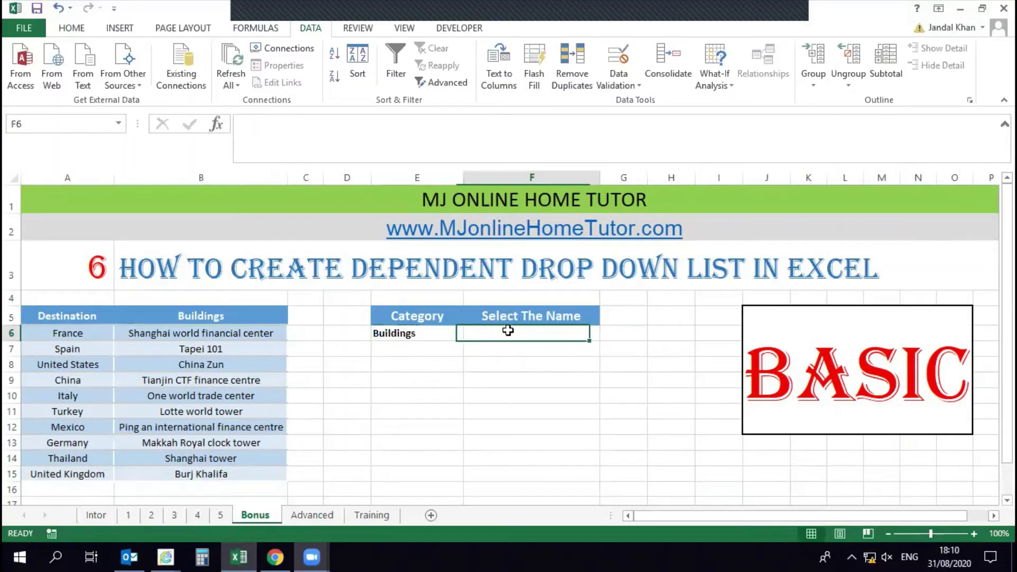
click(616, 81)
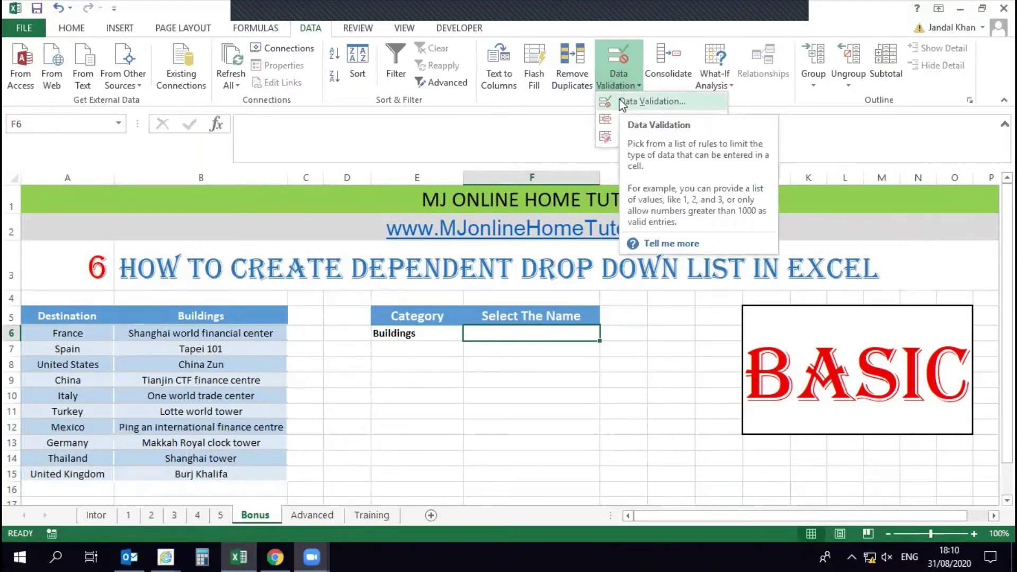
click(621, 100)
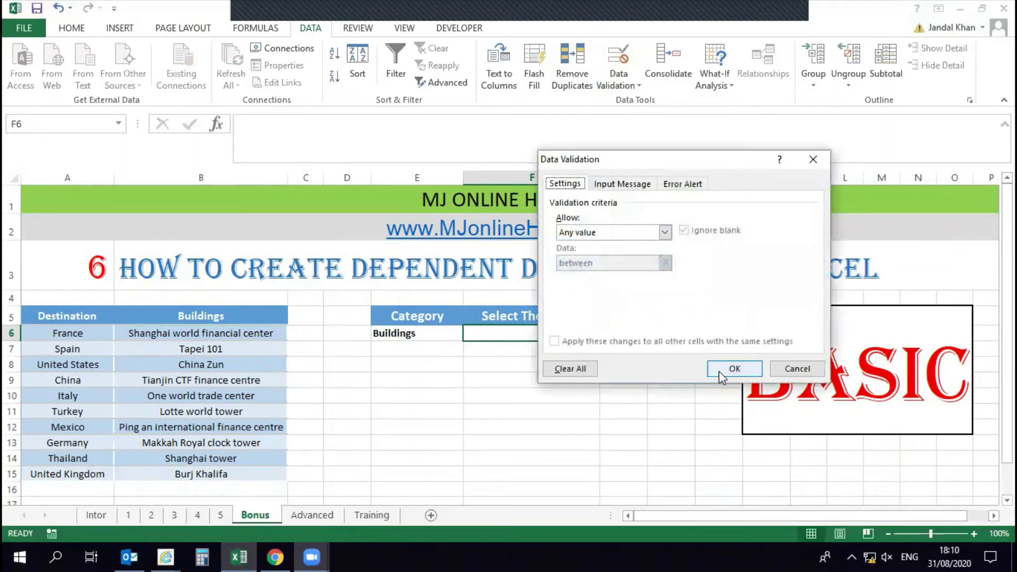
click(665, 232)
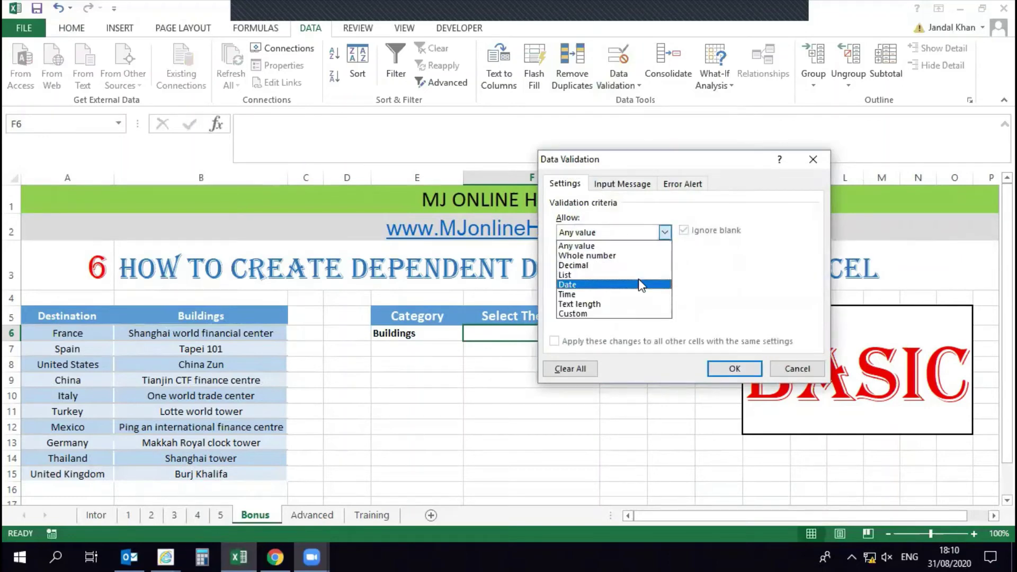
click(638, 276)
click(751, 291)
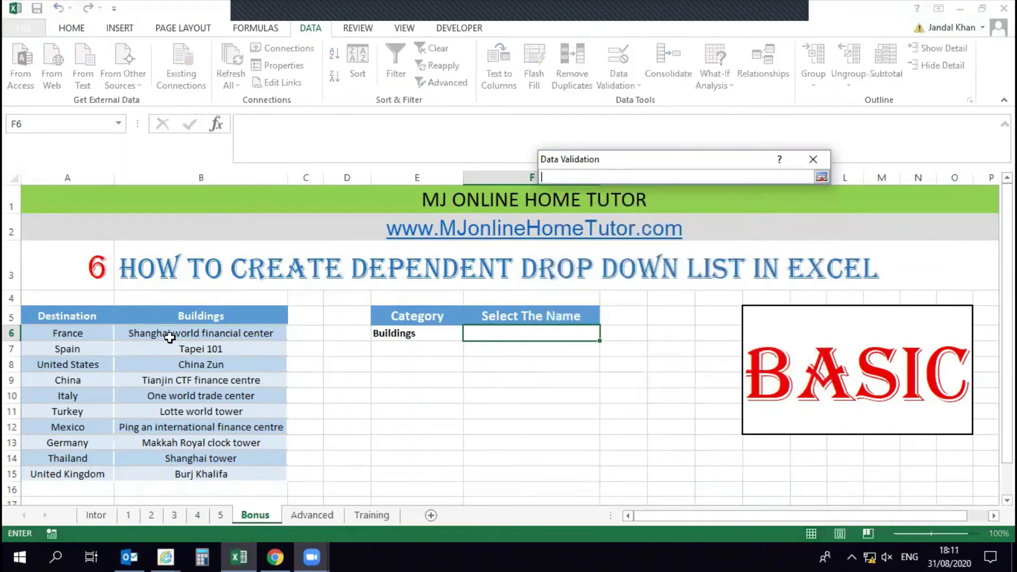
drag(98, 316, 224, 473)
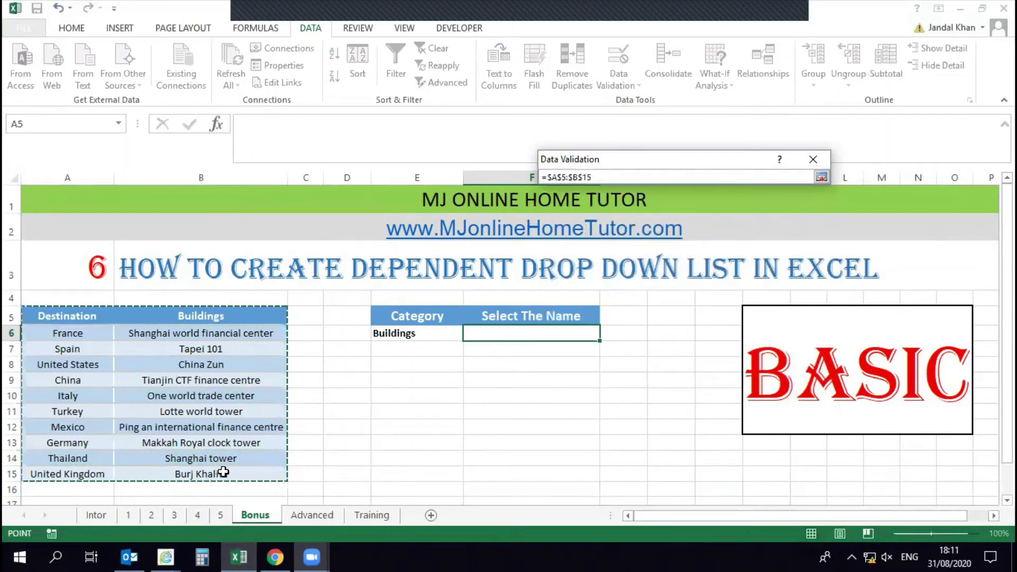
key(Return)
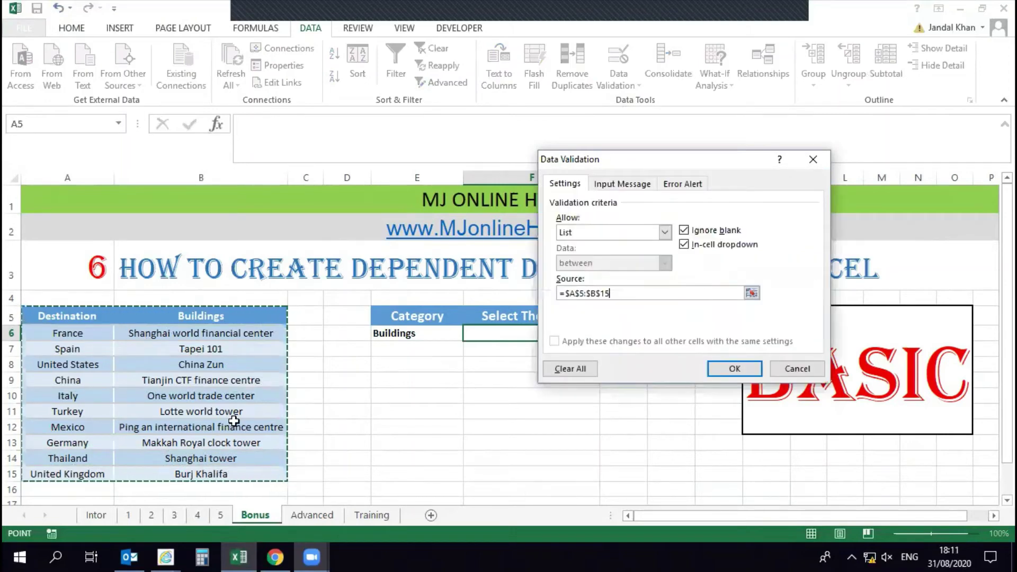
click(731, 369)
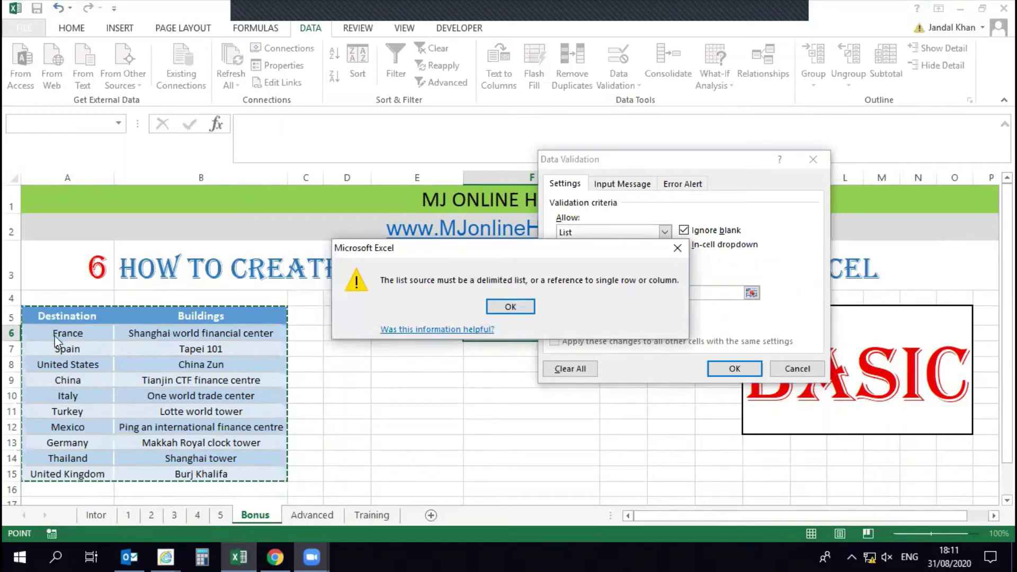
click(518, 308)
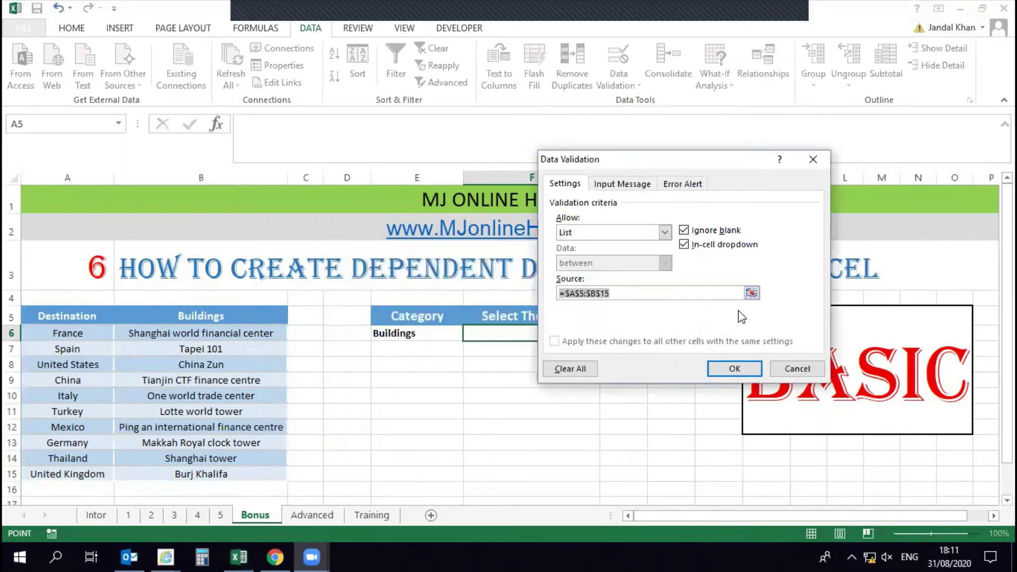
click(752, 293)
drag(84, 338, 227, 469)
click(820, 178)
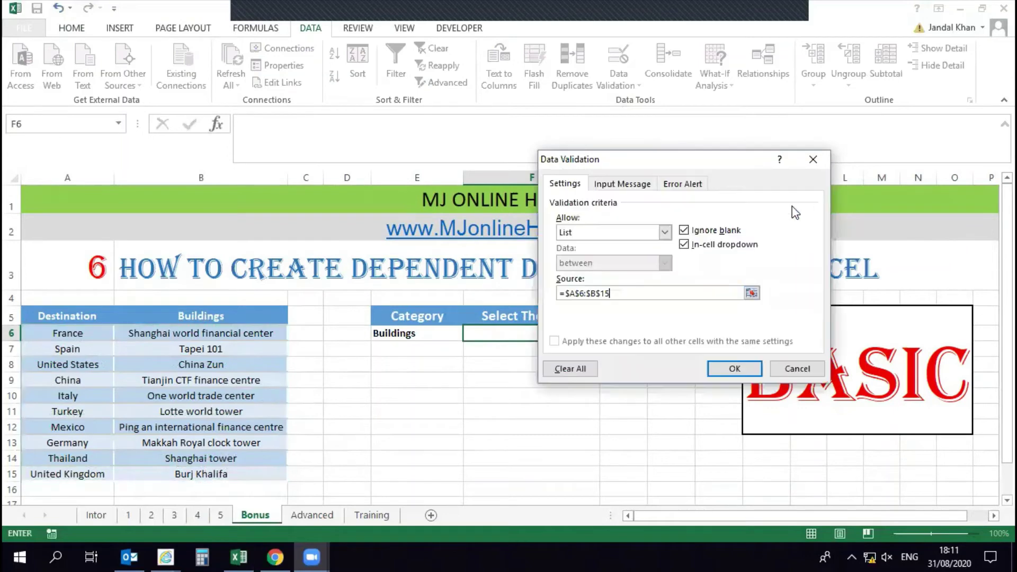
click(728, 365)
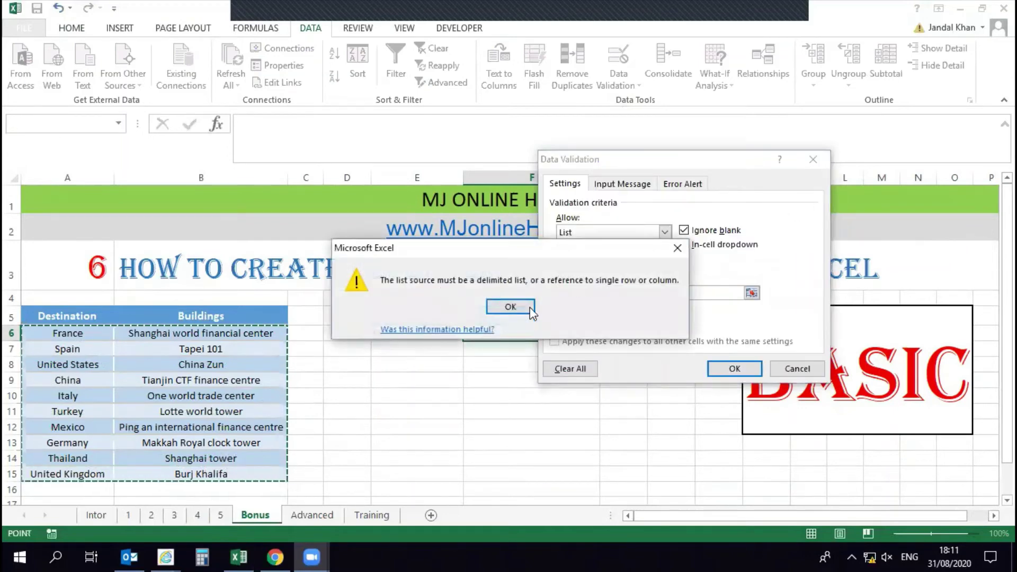
click(531, 313)
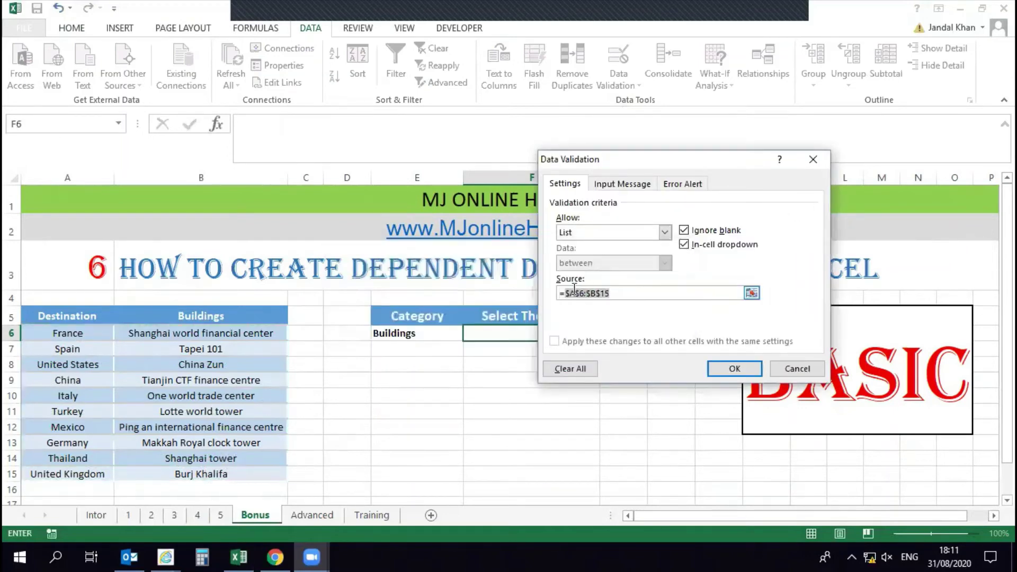
click(798, 368)
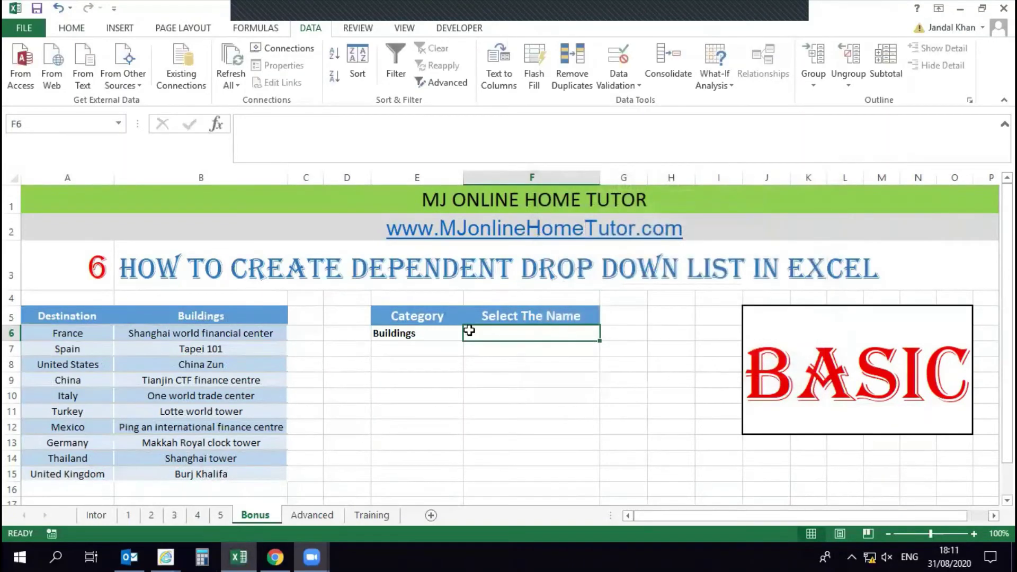
Set E6's category to Destination.
click(412, 332)
click(469, 334)
click(403, 346)
Give F6 a List data validation and begin entering its =INDIRECT(E6) source.
click(580, 331)
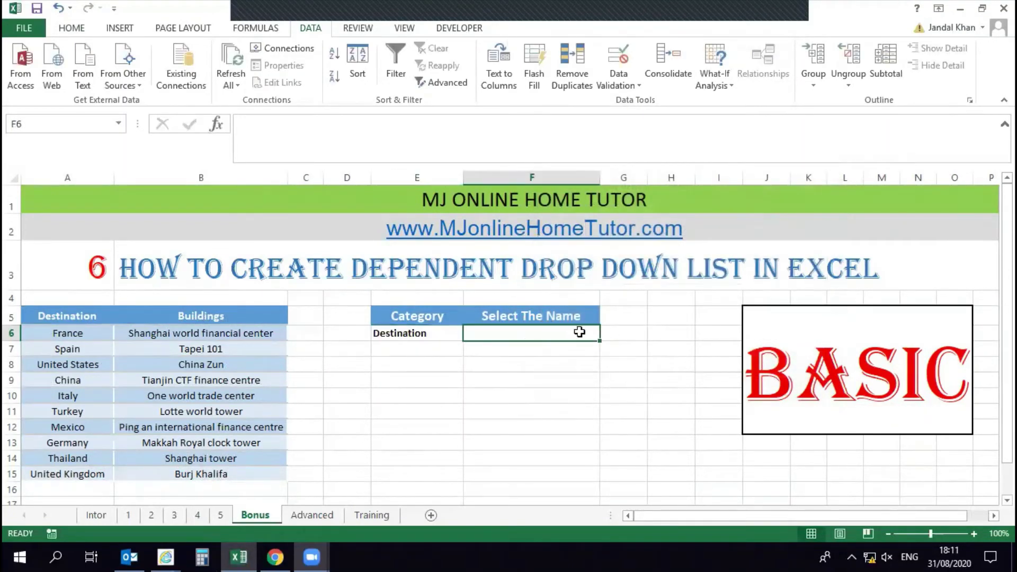
click(617, 85)
click(625, 101)
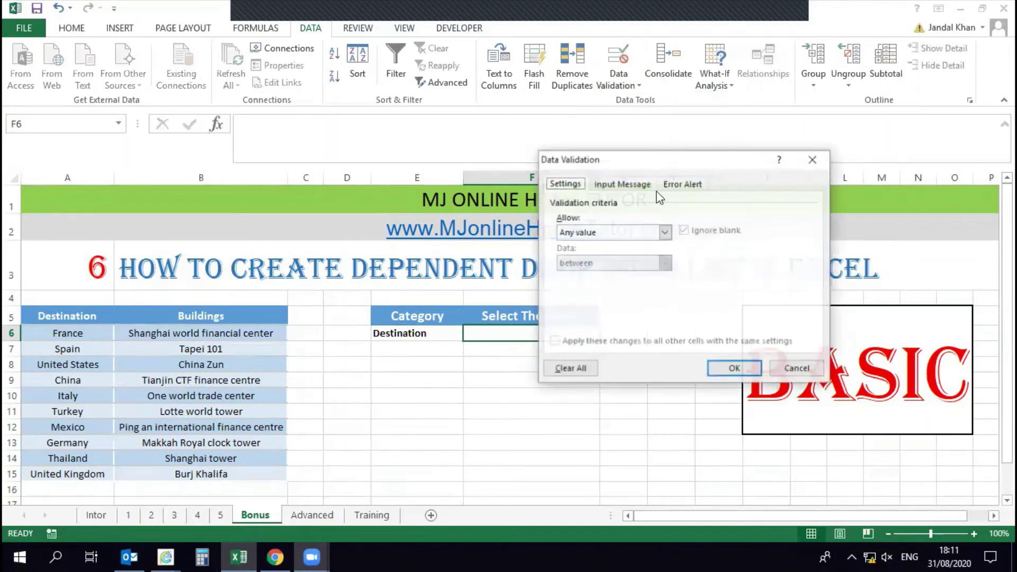
click(664, 233)
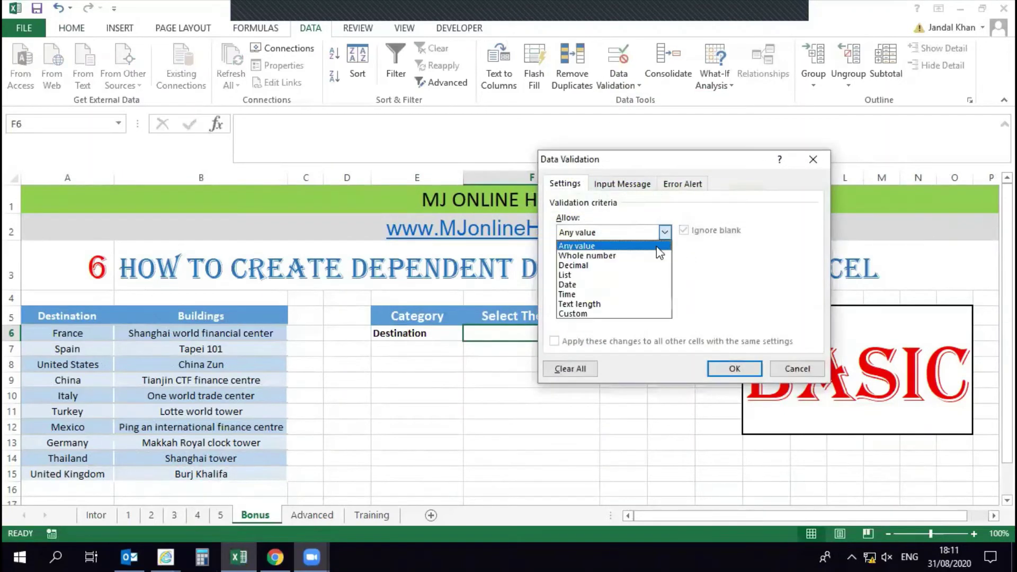
click(640, 271)
click(637, 293)
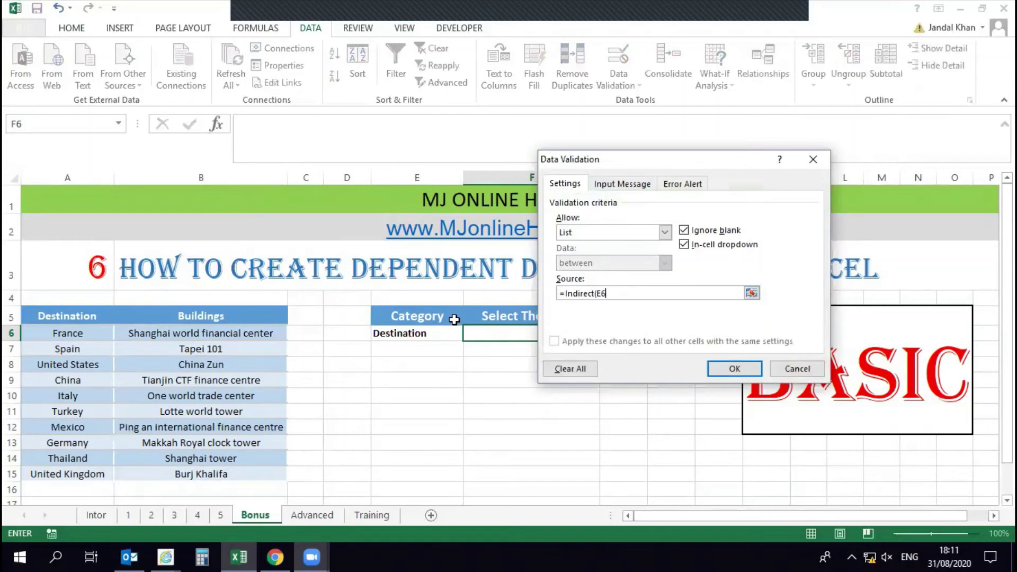
Apply F6's INDIRECT list and confirm it shows the Destination range A6:A15 entries.
click(733, 368)
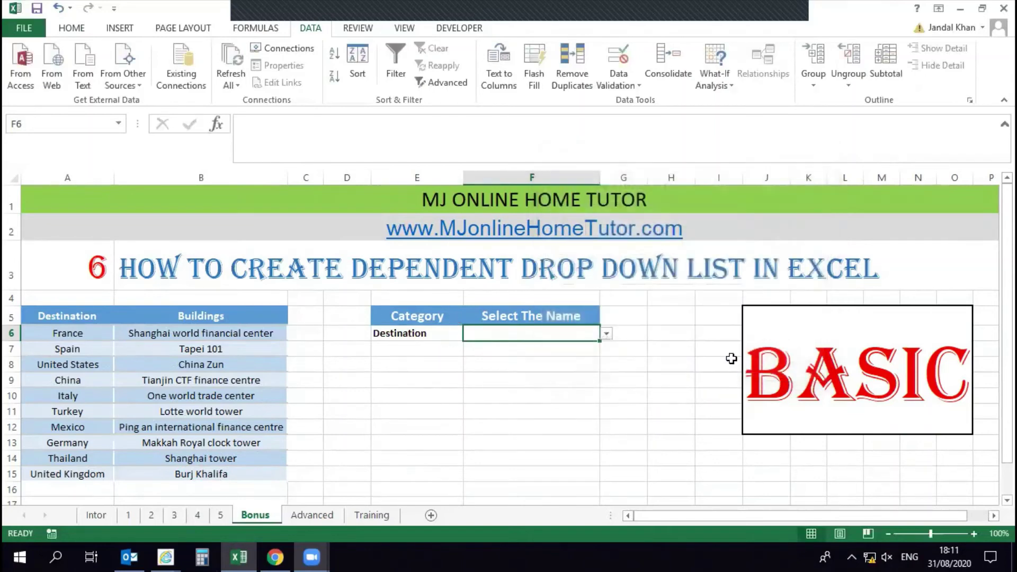
click(607, 334)
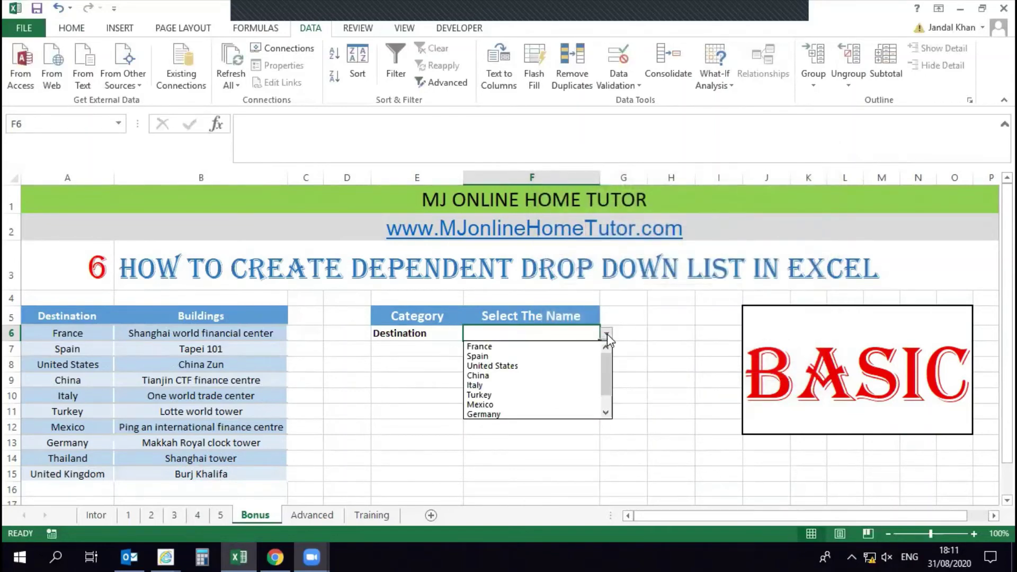
drag(607, 351, 606, 380)
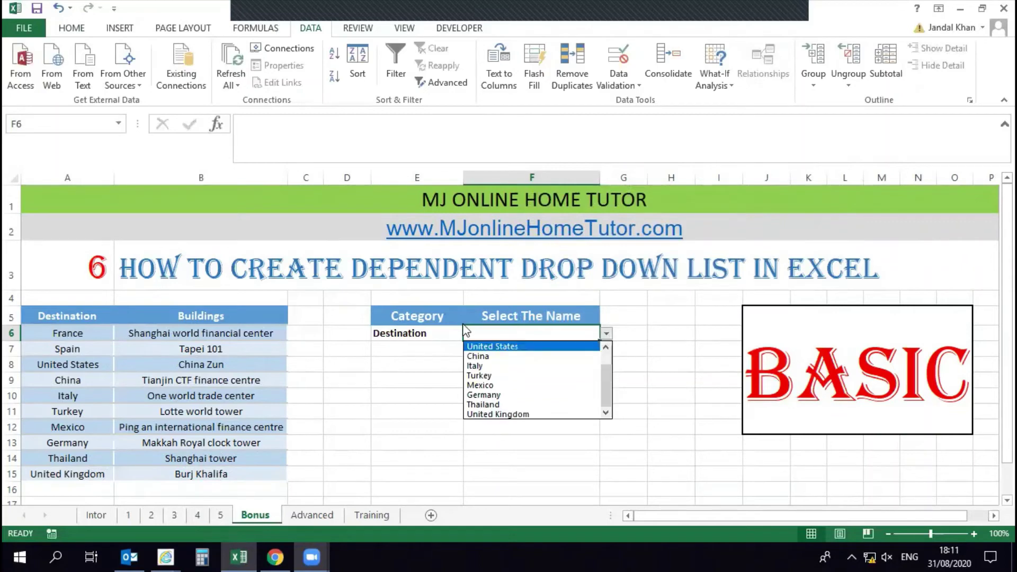
click(341, 350)
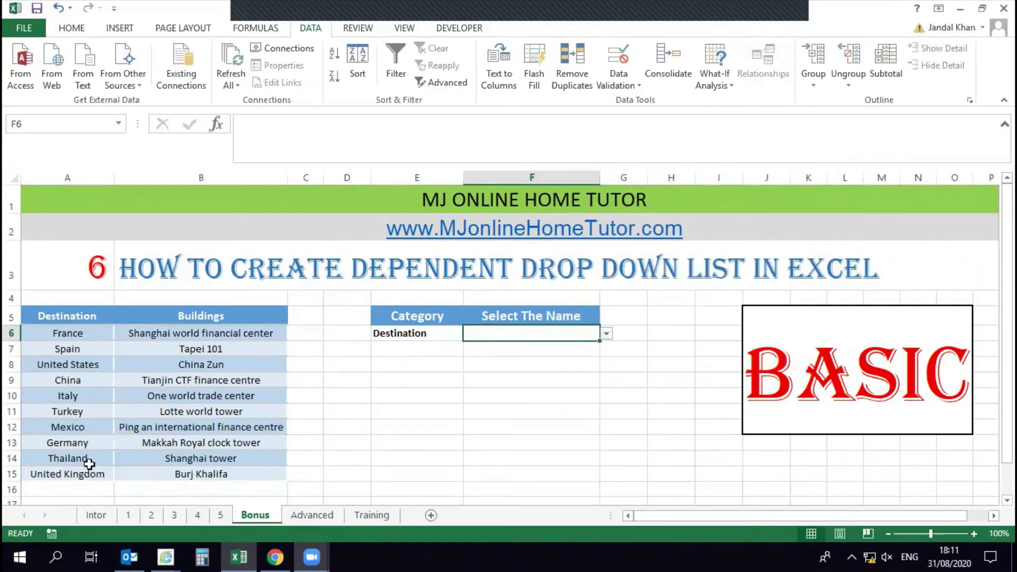
drag(93, 338, 81, 470)
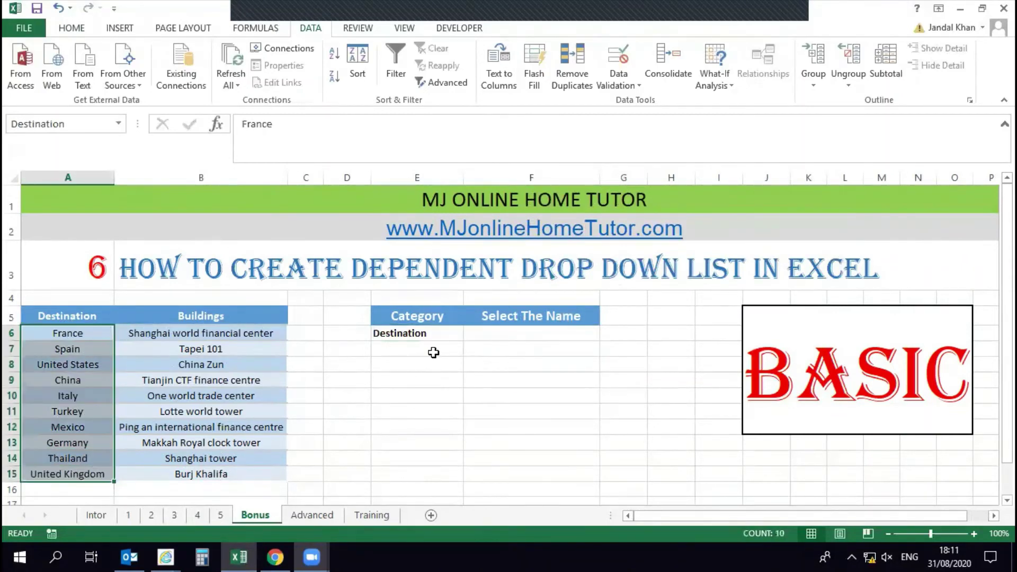
Switch E6 to Buildings and pick One world trade center from F6's list.
click(414, 331)
click(470, 333)
click(450, 357)
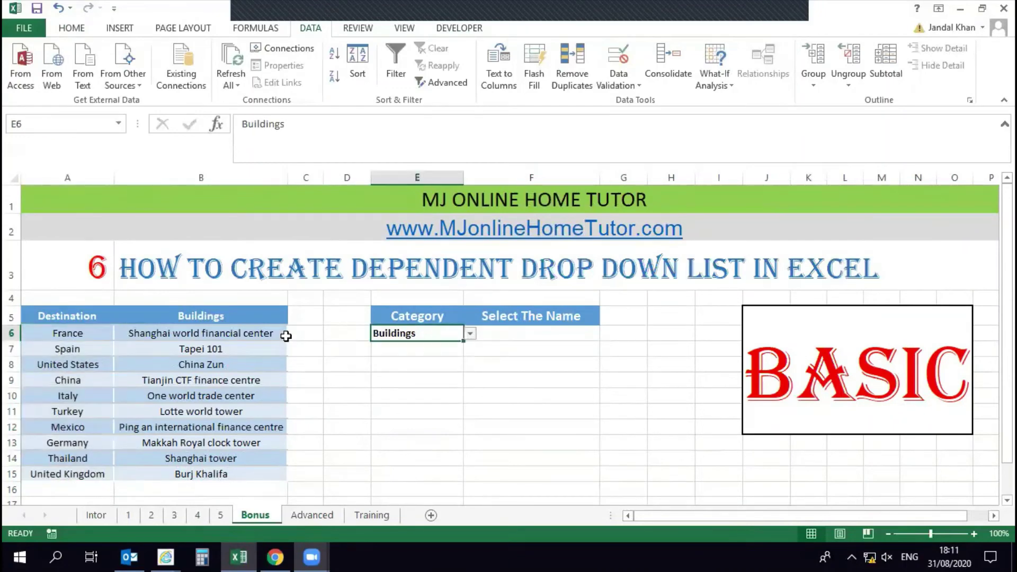
click(241, 330)
drag(241, 318, 250, 472)
click(423, 412)
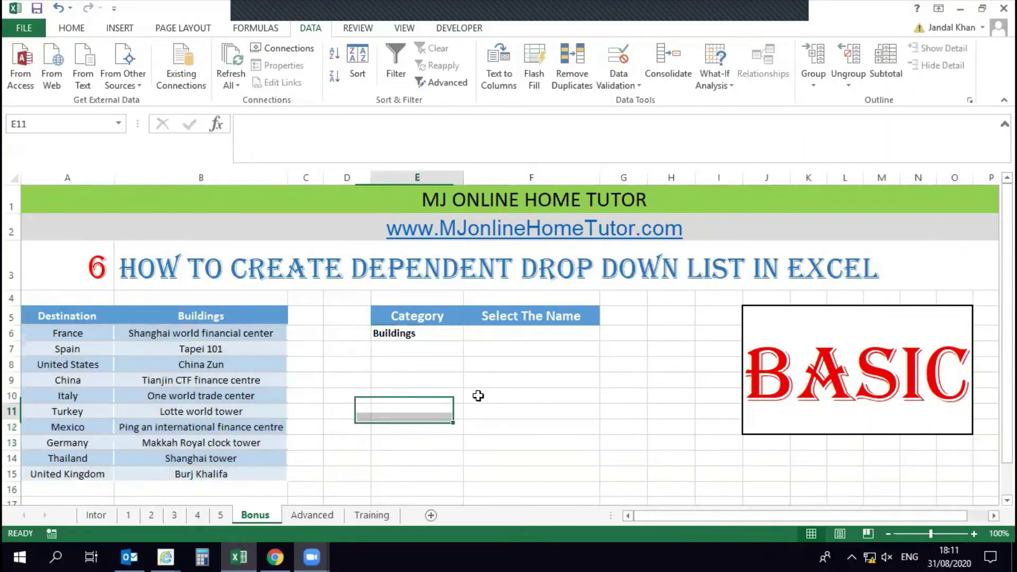
click(579, 331)
click(607, 333)
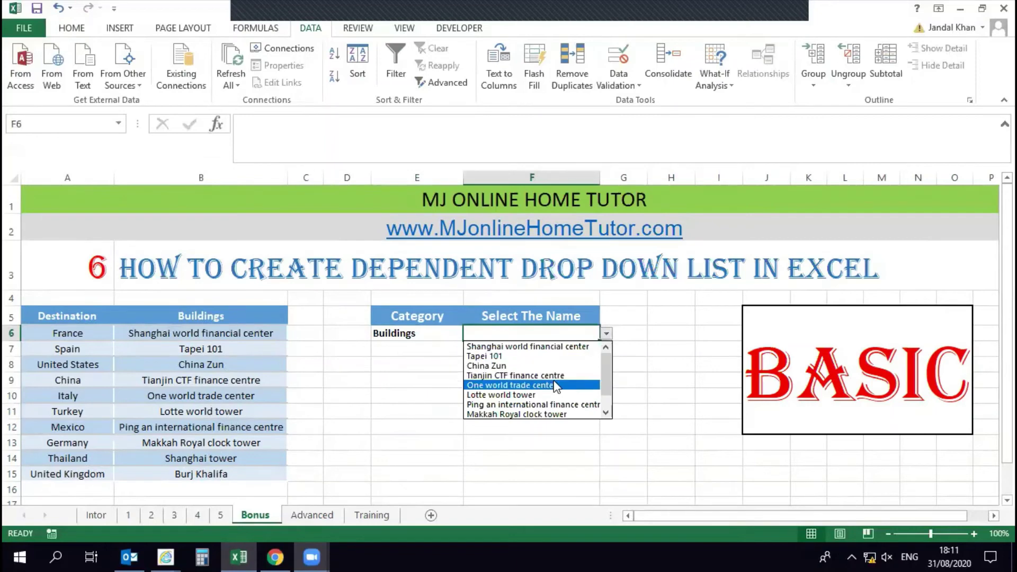
click(553, 381)
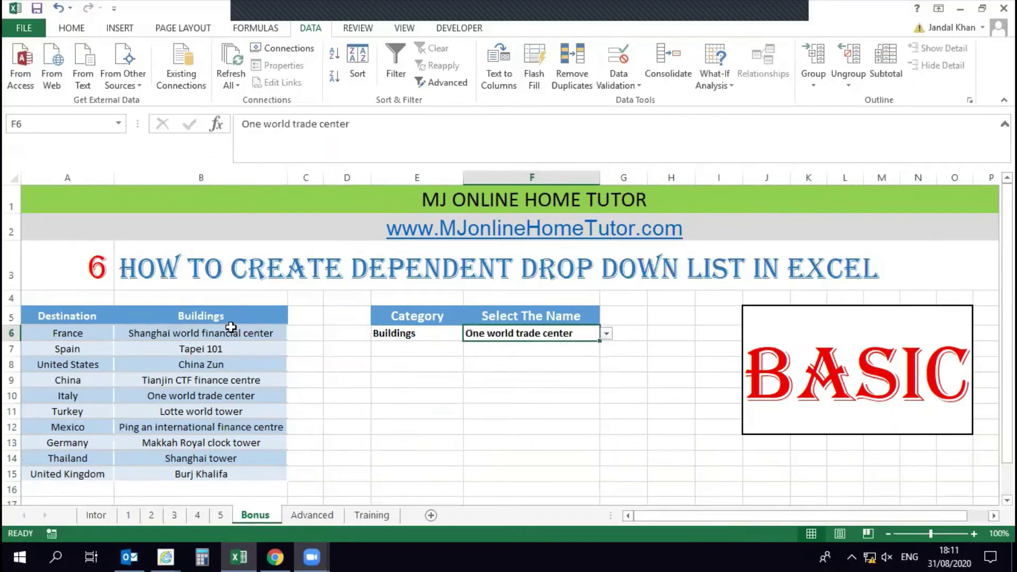
Set E6 back to Destination, choose China in F6, then go to the Advanced sheet.
click(411, 339)
click(470, 334)
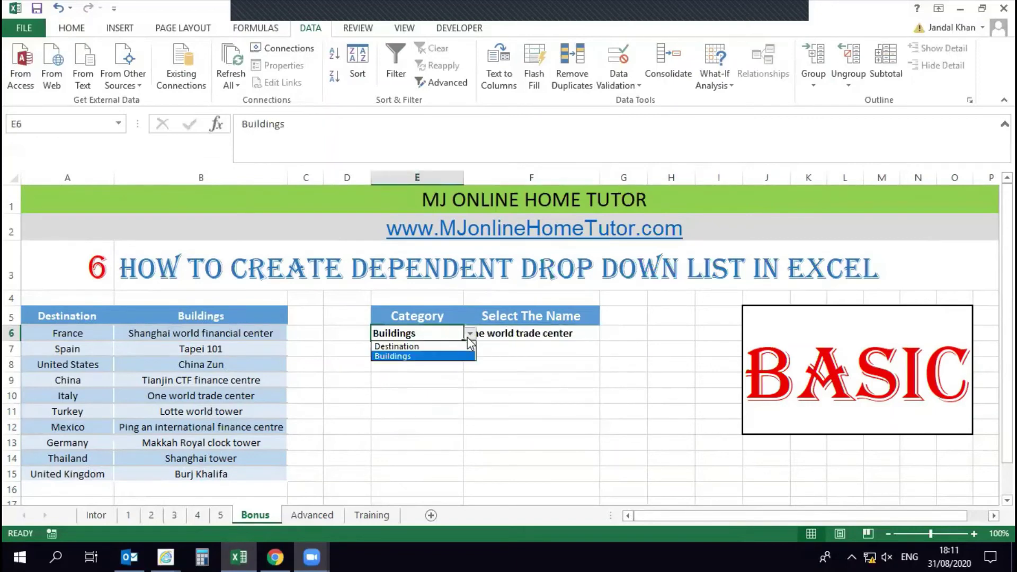
click(450, 346)
click(514, 330)
click(607, 333)
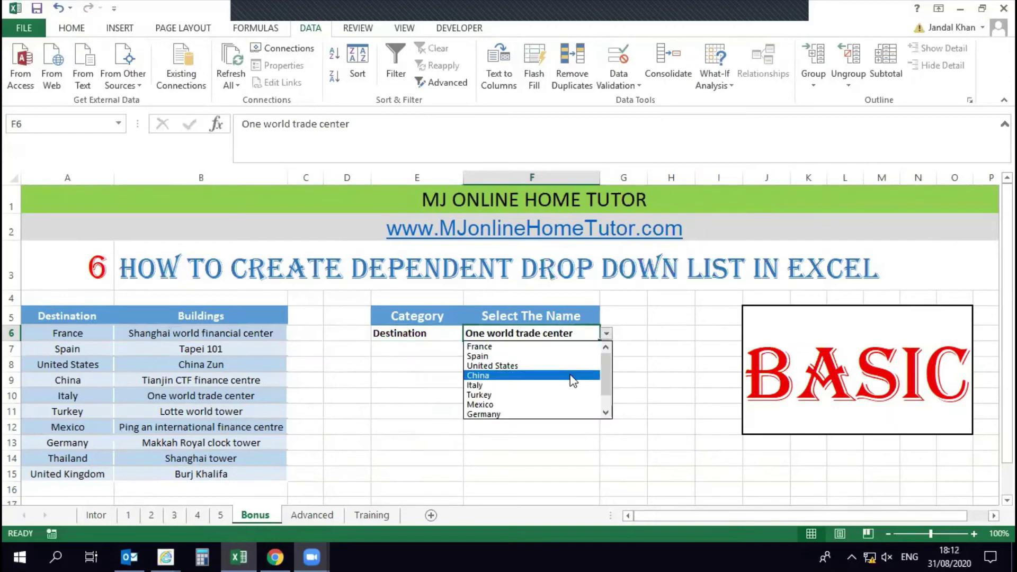
click(562, 373)
click(93, 377)
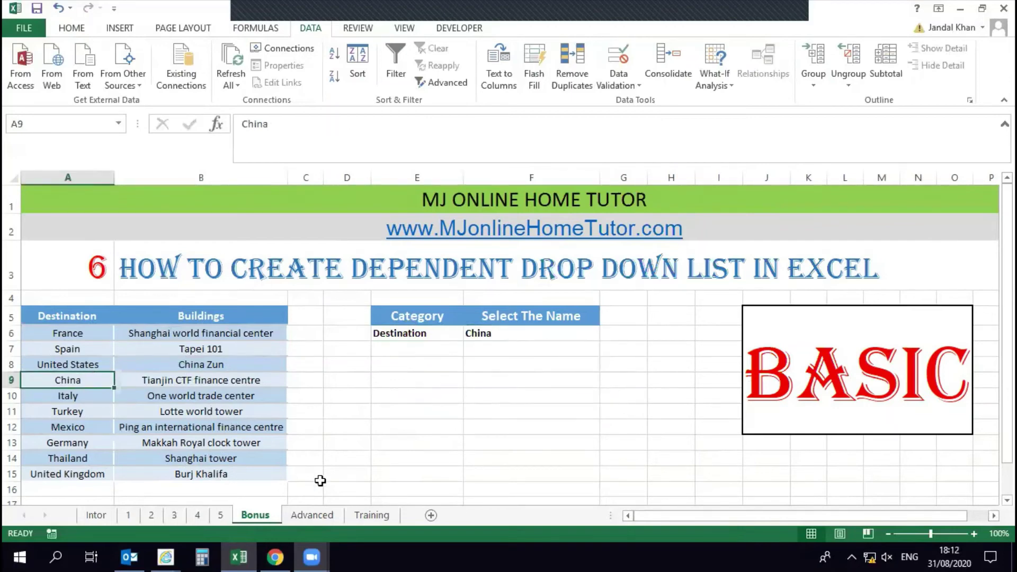
click(309, 514)
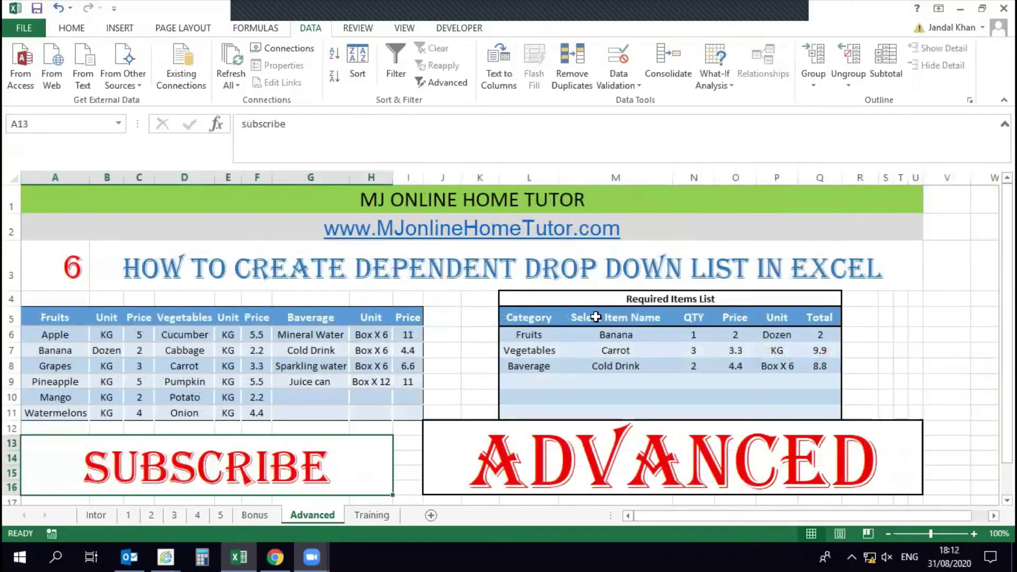
Set the first Advanced row to Vegetables, trying Carrot before settling on Cabbage.
click(562, 335)
click(554, 335)
click(565, 334)
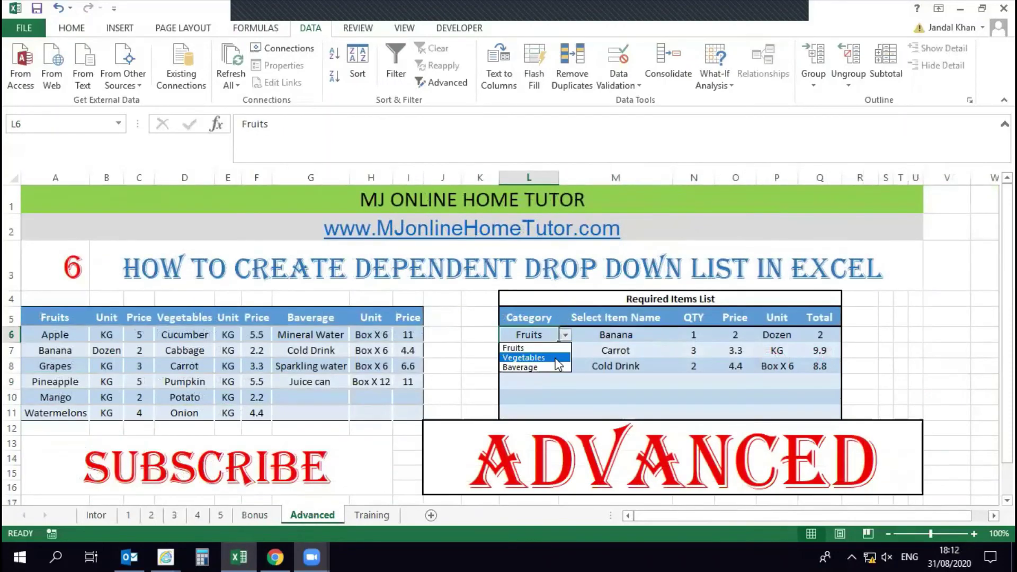
click(556, 359)
click(617, 334)
click(678, 335)
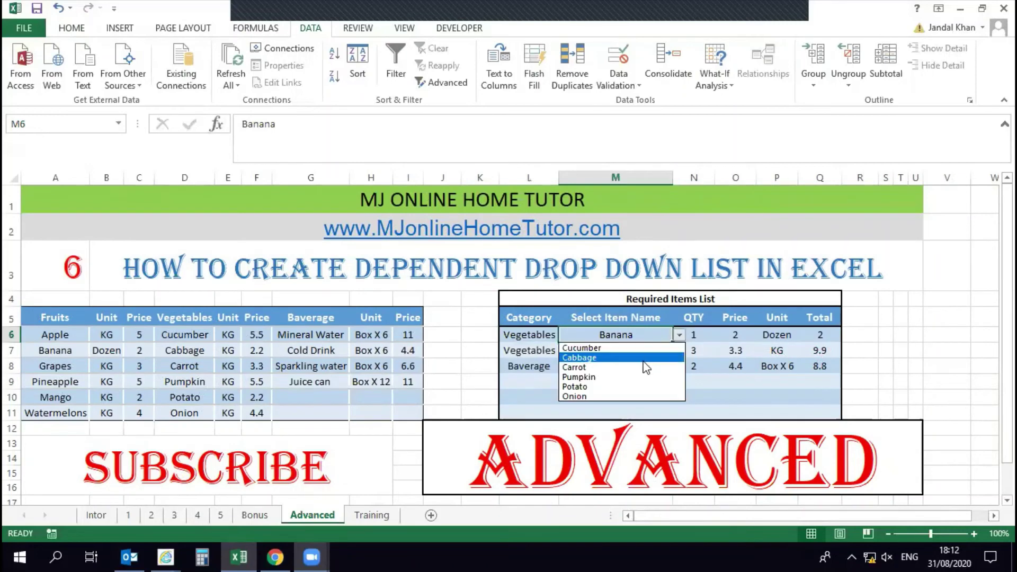
click(644, 366)
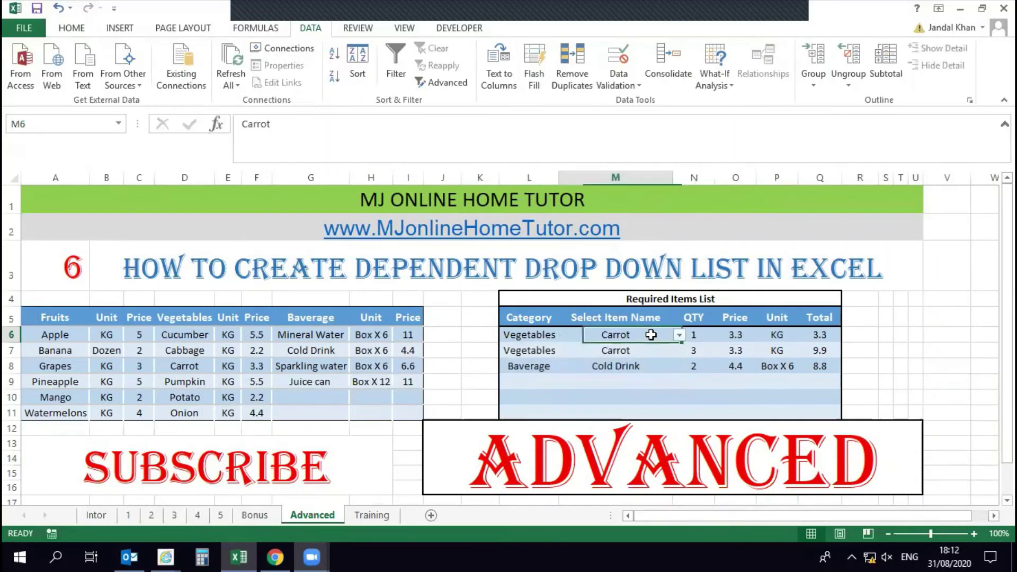
click(679, 335)
click(655, 359)
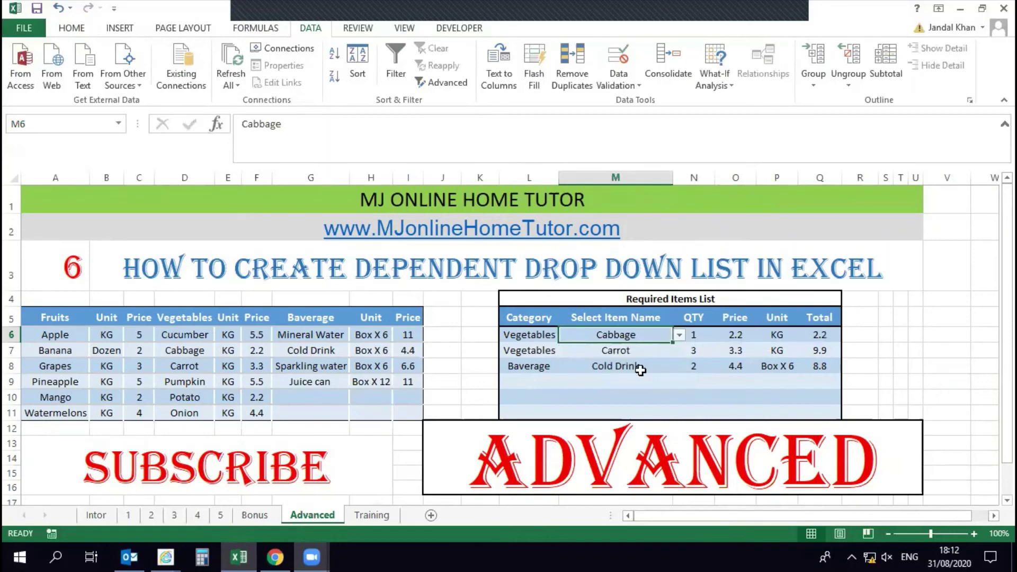
click(187, 472)
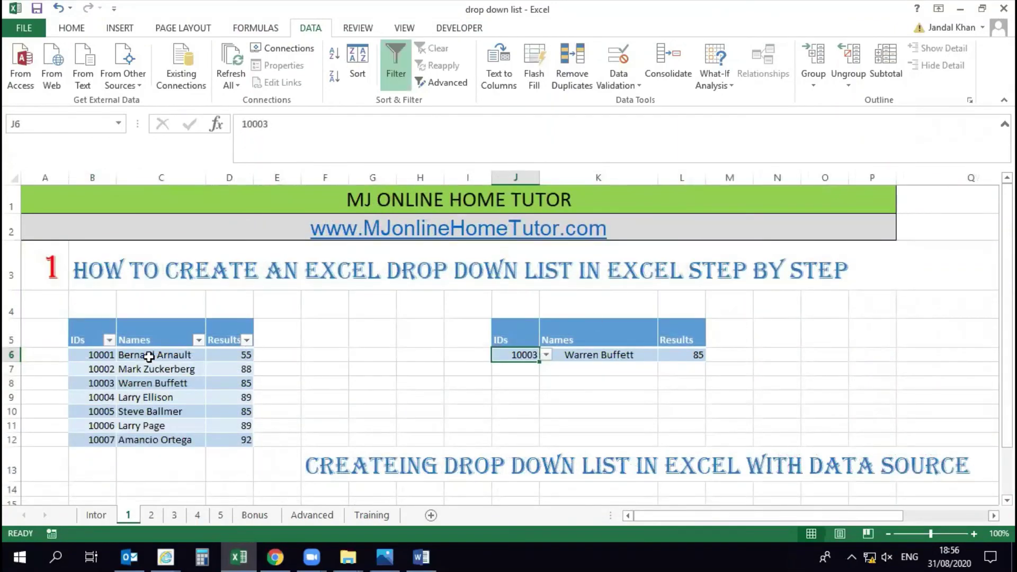
Pick ID 10004 from J6's drop-down to test the ID lookup.
drag(106, 355, 221, 442)
click(533, 354)
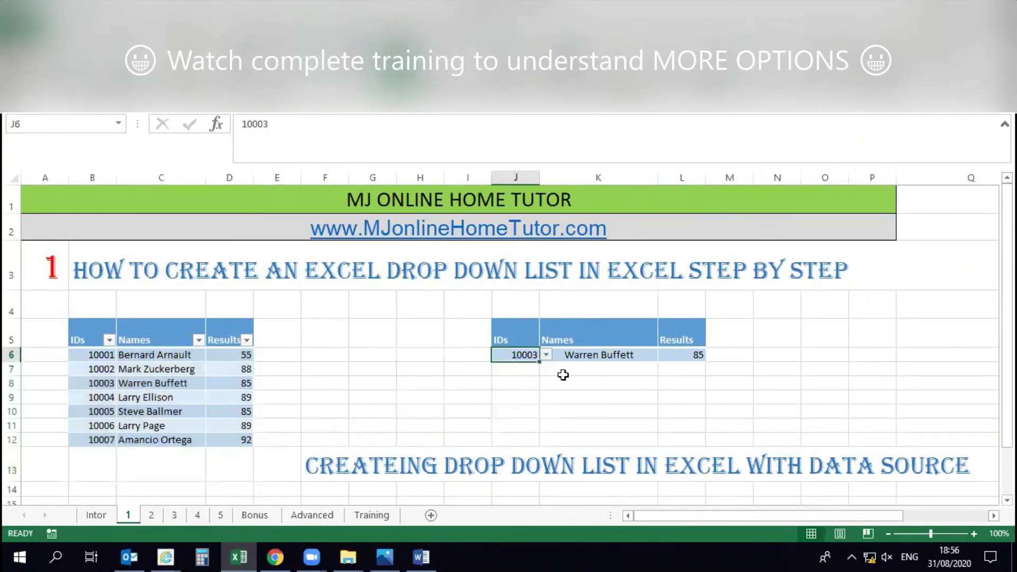
click(546, 355)
click(509, 396)
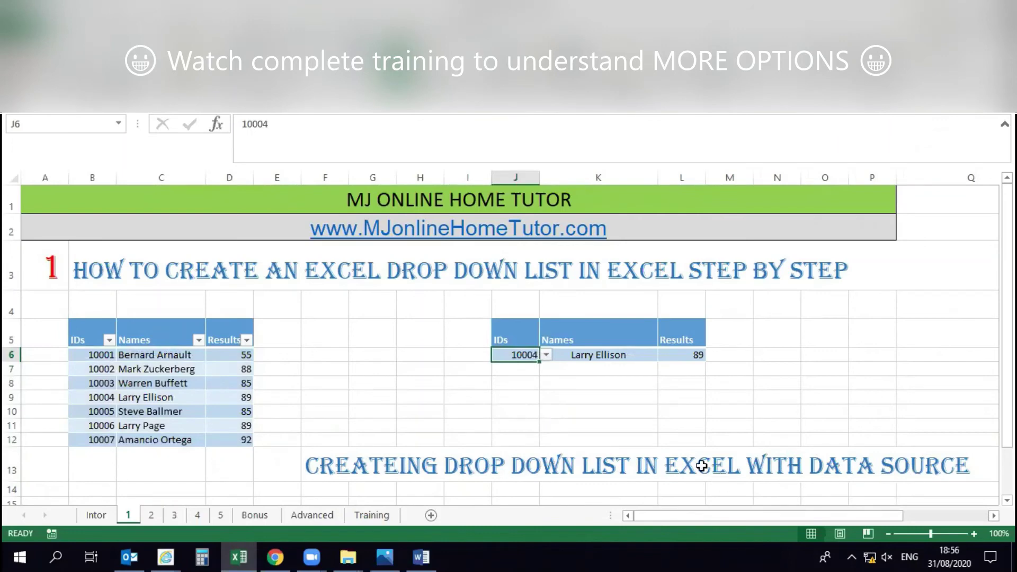
click(547, 355)
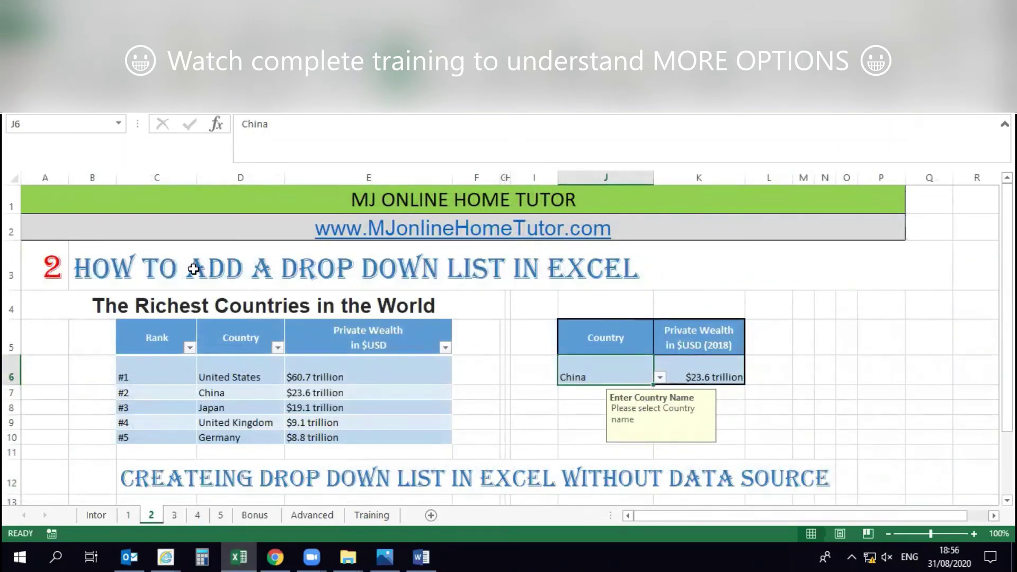
Test the country drop-down by picking Pakistan, then Canada, then Germany.
click(659, 377)
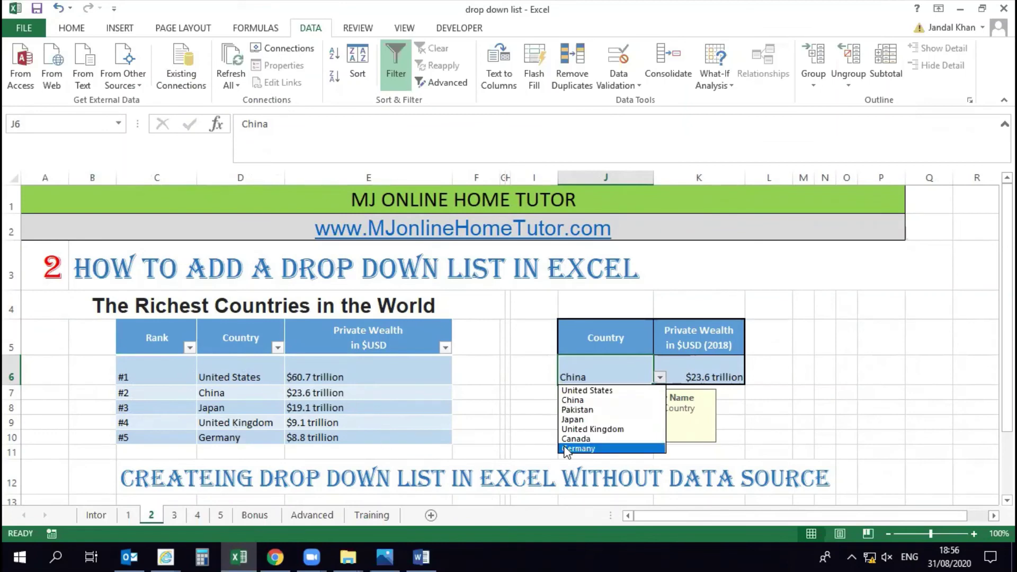
click(660, 377)
click(659, 377)
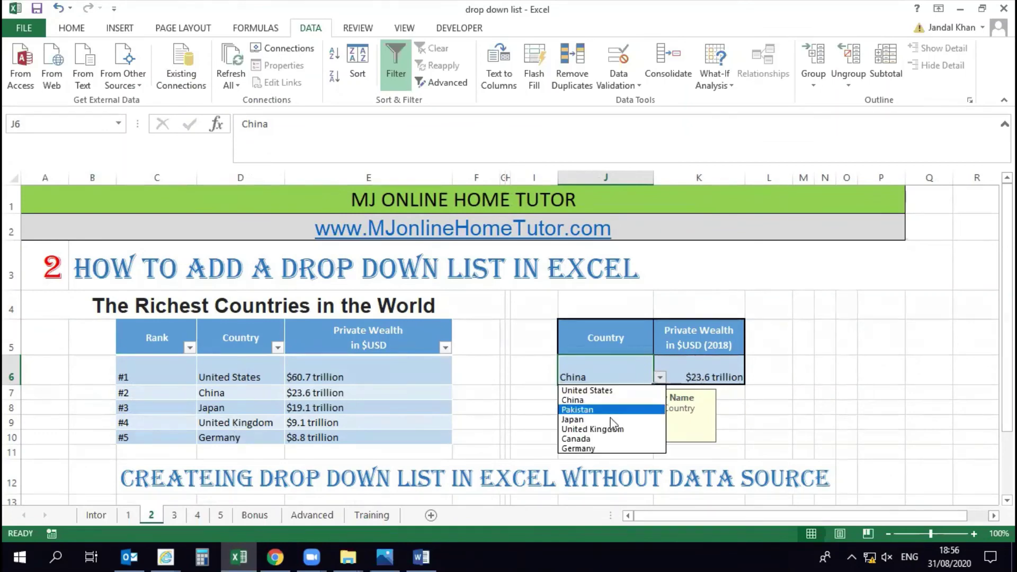
click(578, 410)
click(661, 377)
click(578, 418)
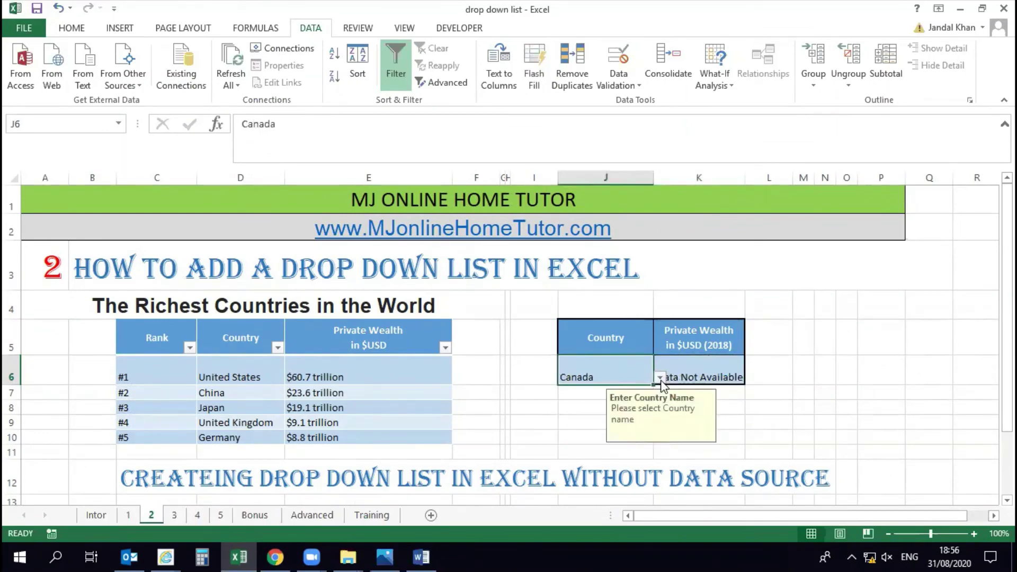
click(661, 377)
click(577, 446)
click(699, 408)
On sheet 3, pick ID 10008 and then 10044 from E5's drop-down.
click(173, 515)
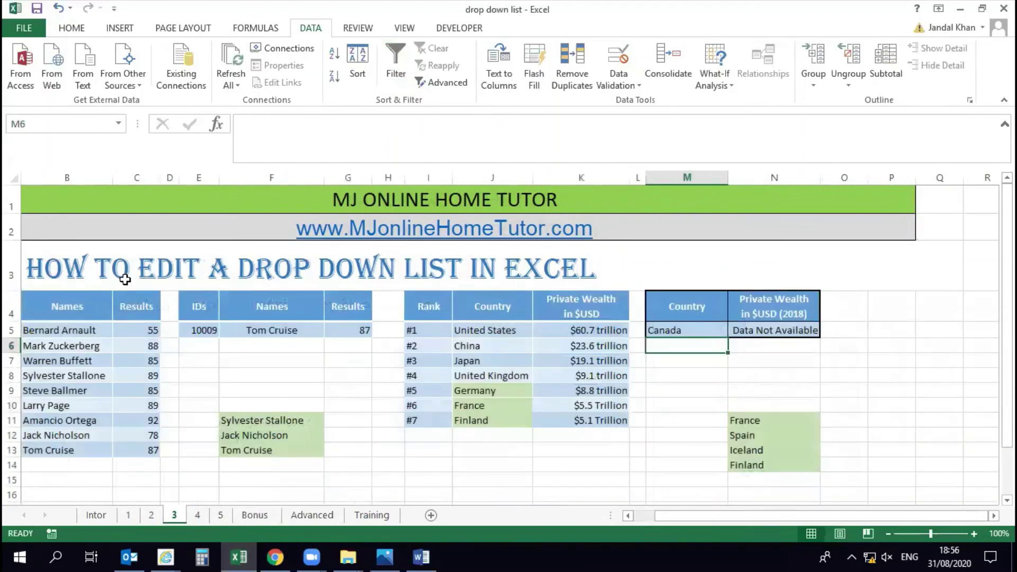
drag(85, 324, 153, 450)
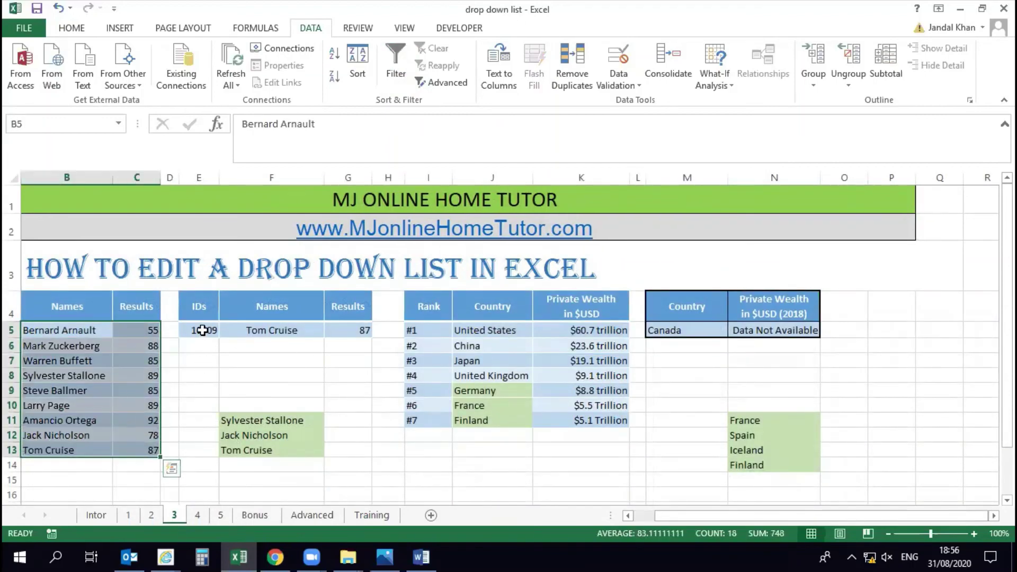
drag(233, 329, 207, 330)
click(215, 331)
click(225, 330)
click(194, 401)
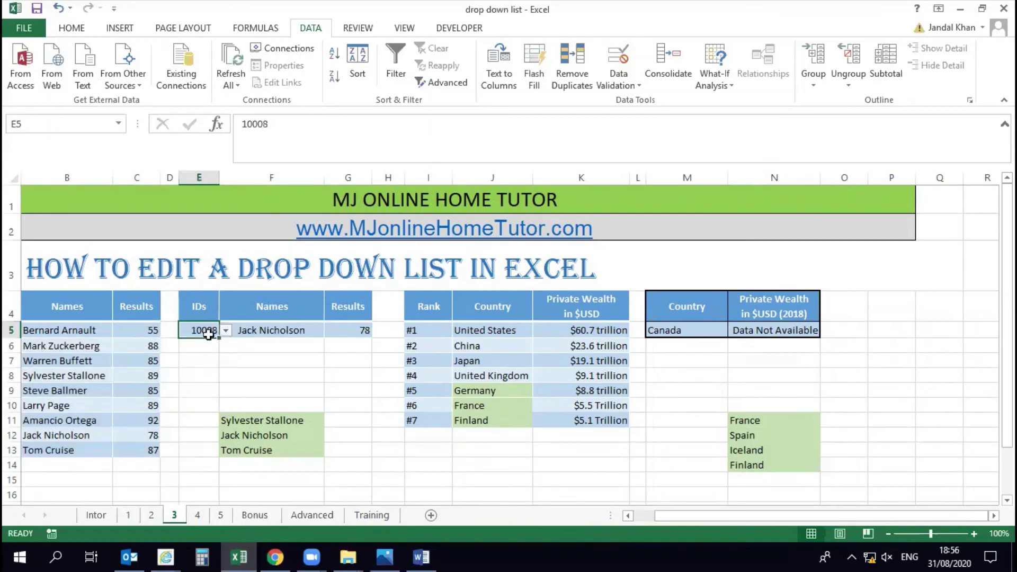
click(225, 330)
click(193, 363)
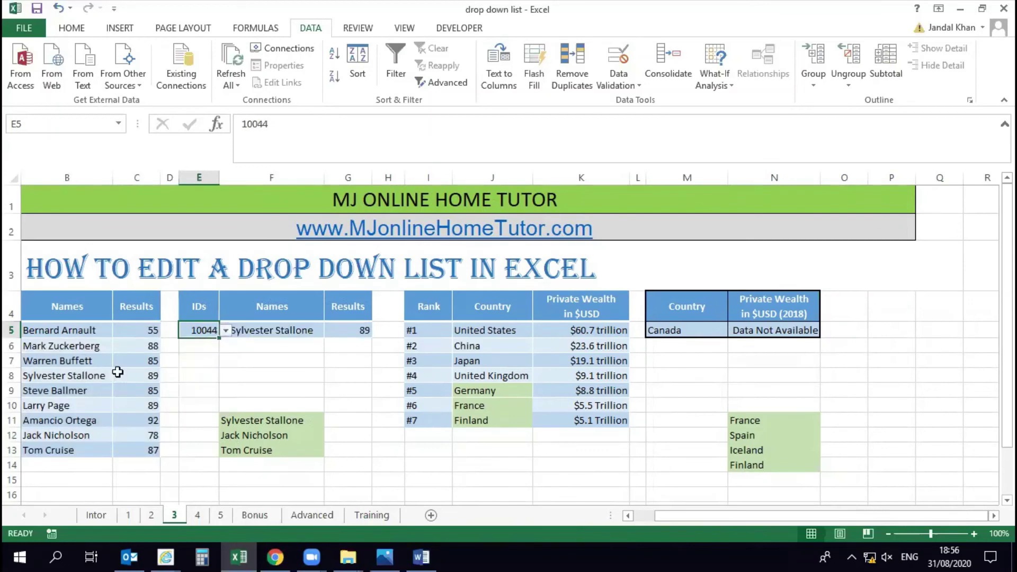
Pick Finland from M5's country drop-down.
click(644, 517)
drag(551, 393, 547, 418)
click(735, 330)
click(782, 331)
click(765, 383)
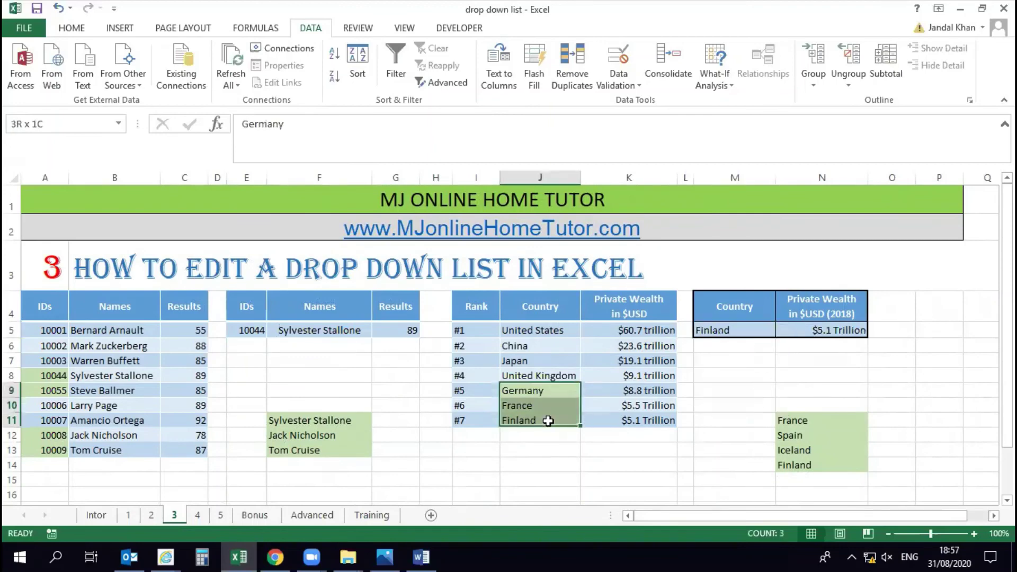
drag(793, 420, 783, 466)
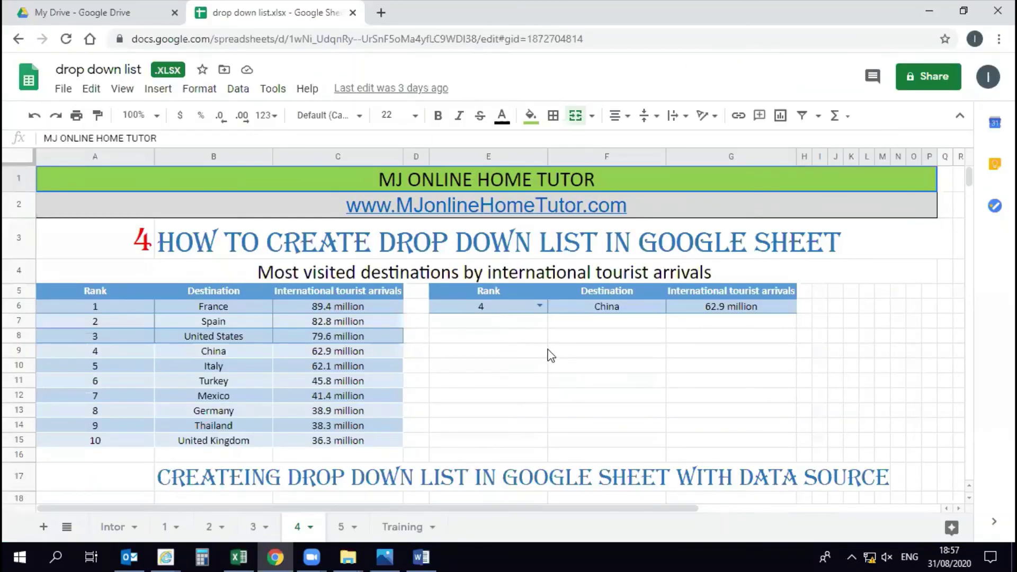
On sheet 4, pick ranks 2, 4 and 5 from E6's drop-down.
click(539, 306)
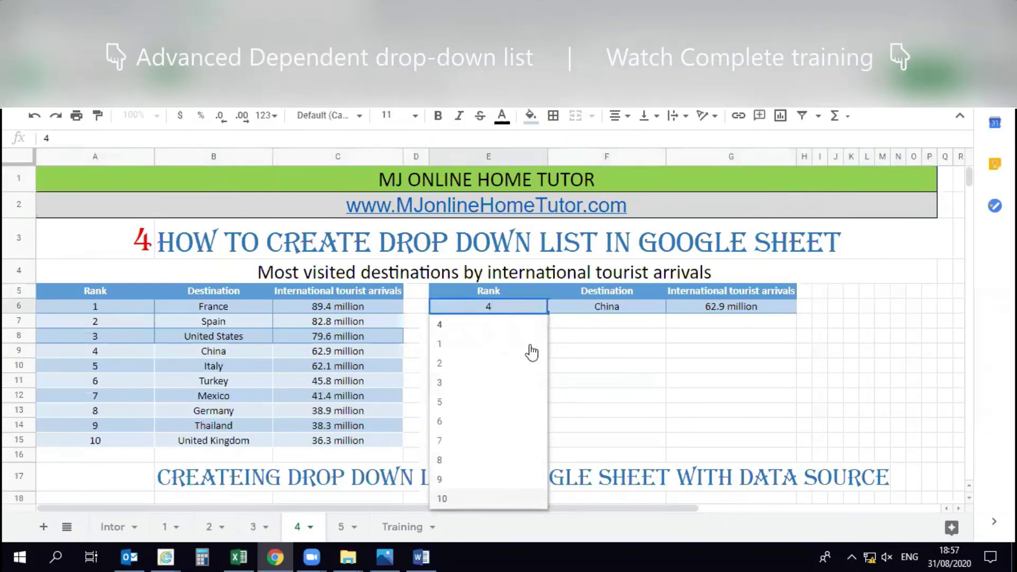
click(531, 363)
click(539, 306)
click(493, 384)
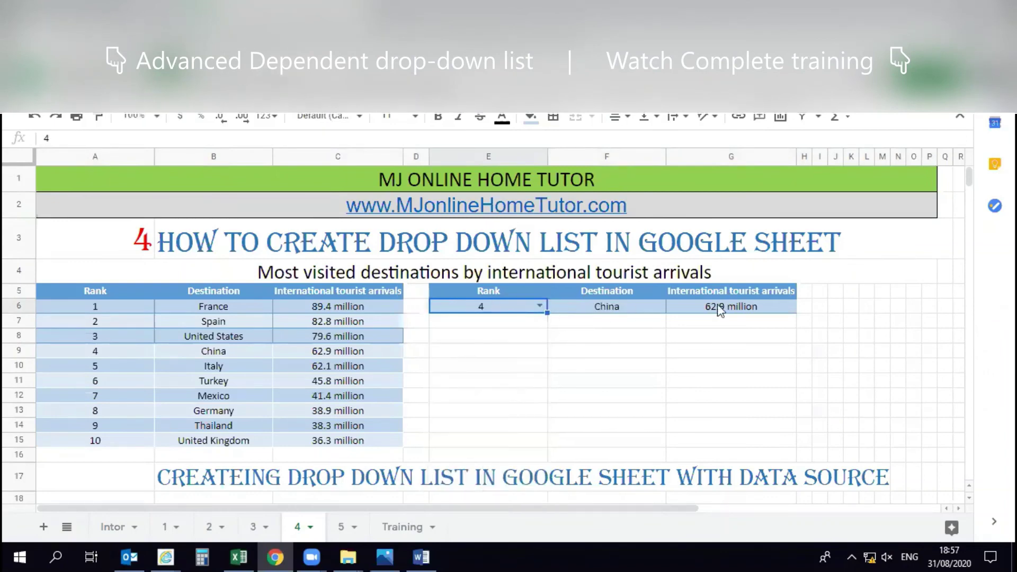
click(539, 306)
click(493, 395)
On sheet 5, pick ranks 10, 2, then 0 from F6's drop-down.
click(336, 528)
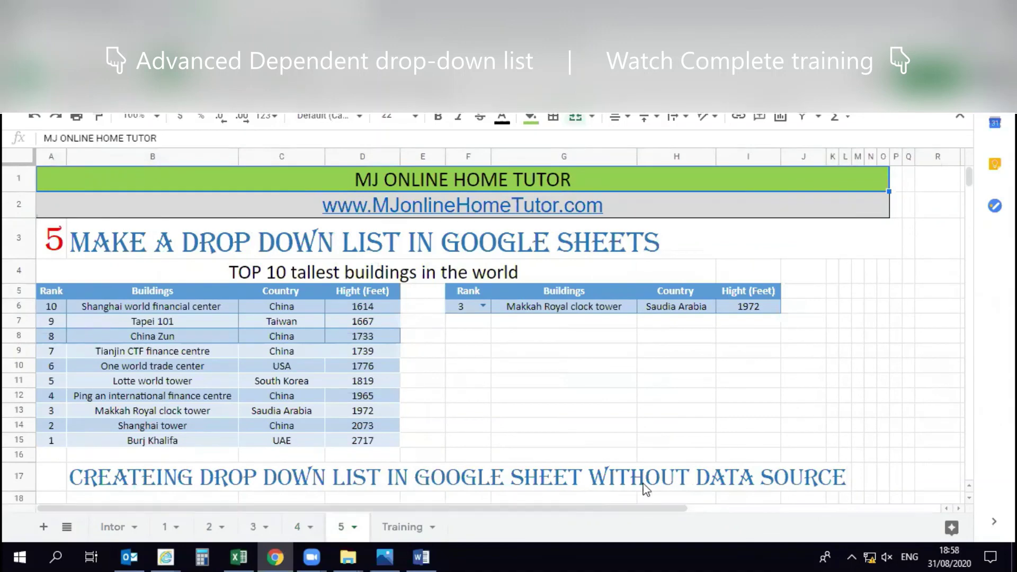
drag(131, 313, 159, 441)
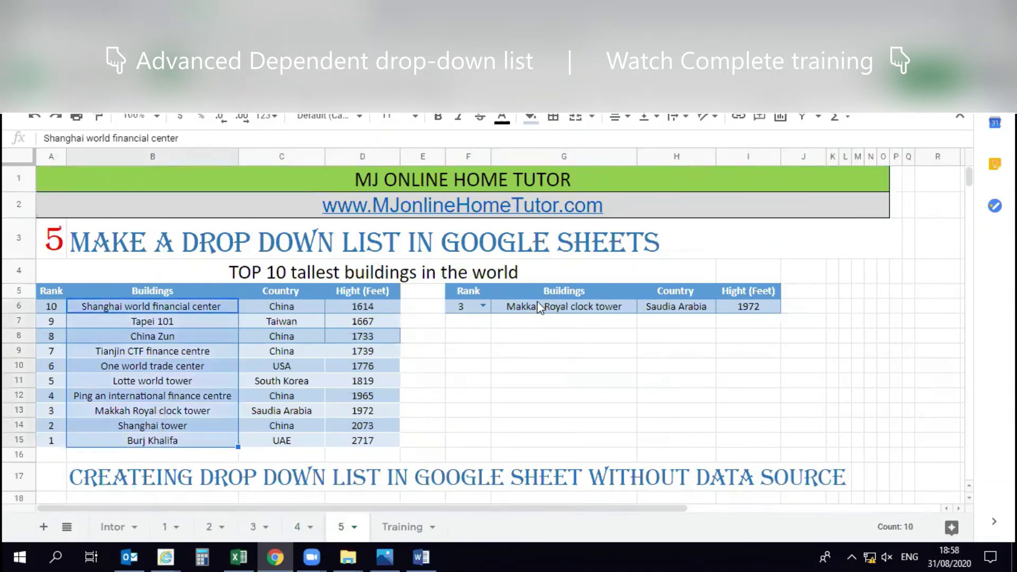
click(482, 306)
click(458, 498)
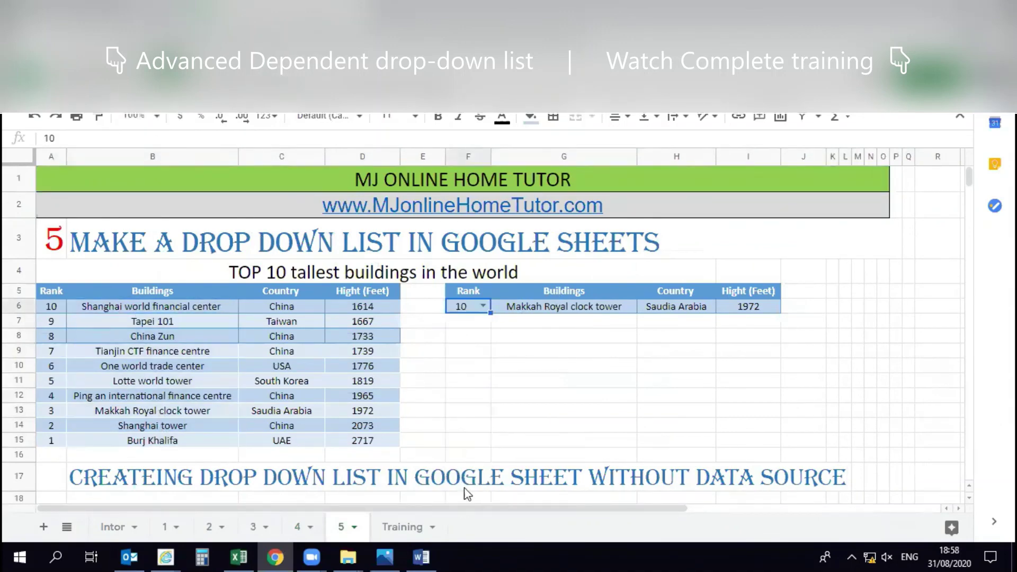
click(483, 306)
click(456, 363)
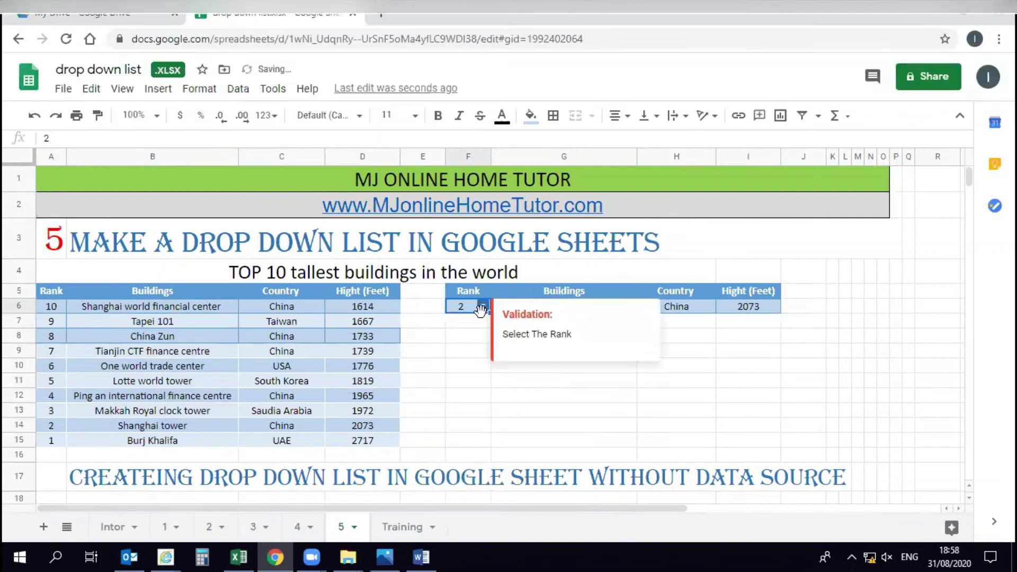
click(482, 306)
click(471, 345)
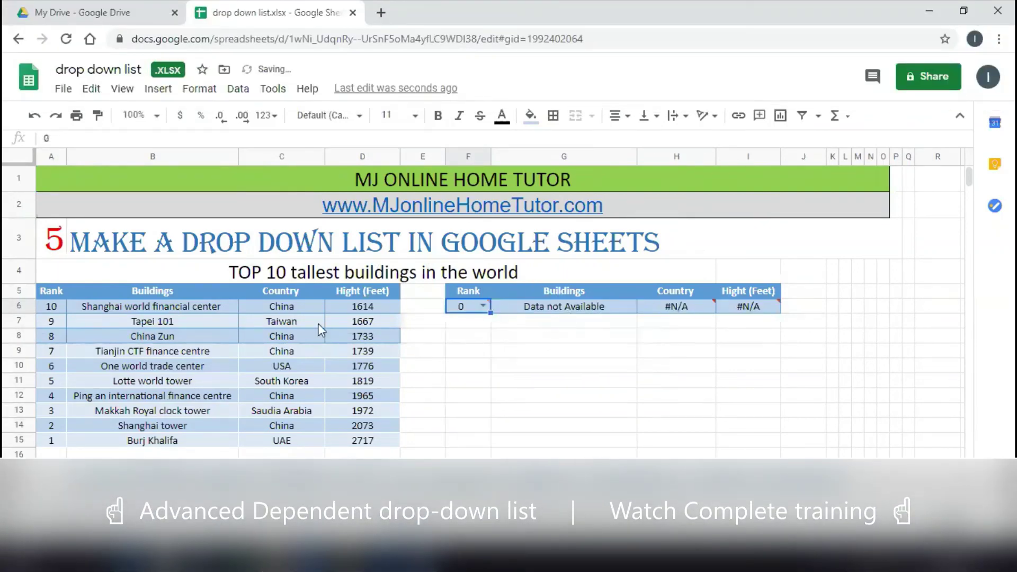
click(482, 306)
scroll(466, 381, down, 1)
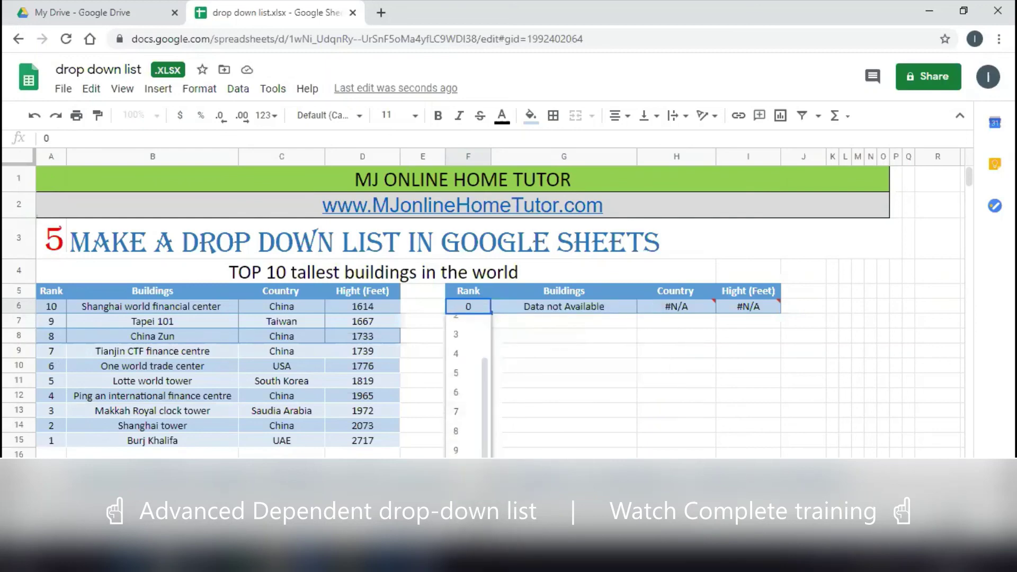